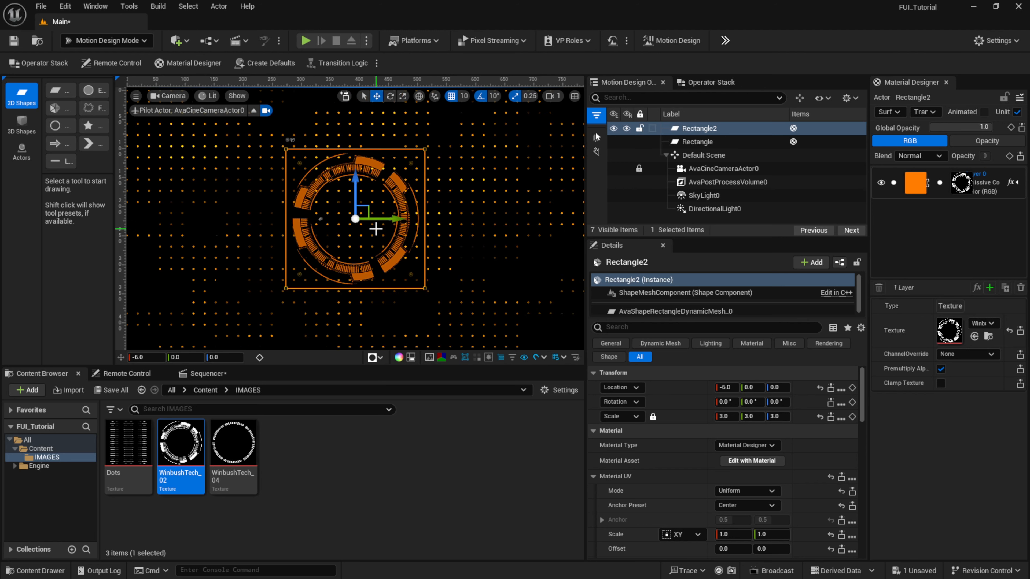
# - Add a Time animator with the Rotation preset to Rectangle2
pyautogui.click(717, 82)
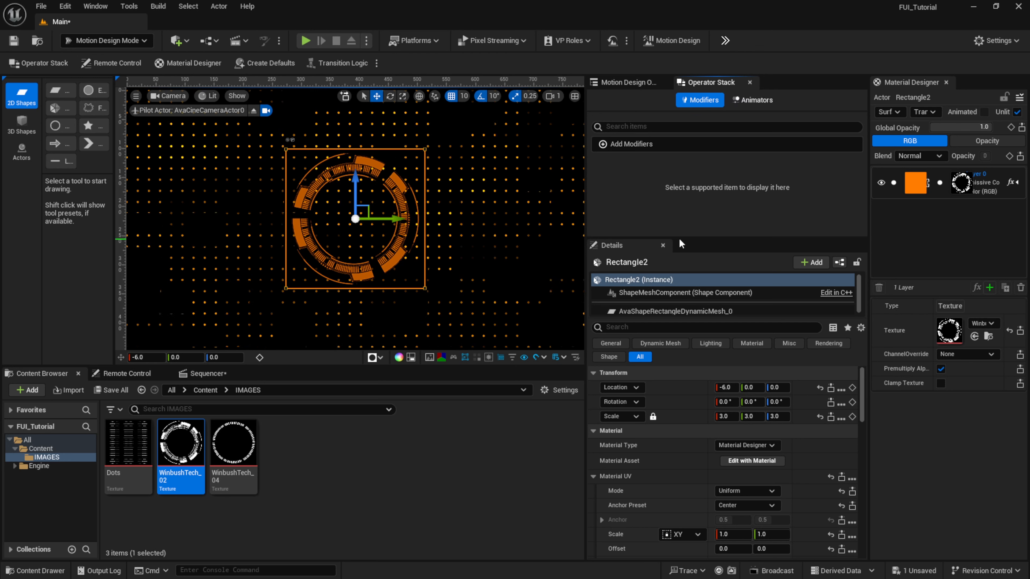
pyautogui.moveTo(674, 239); pyautogui.dragTo(670, 331)
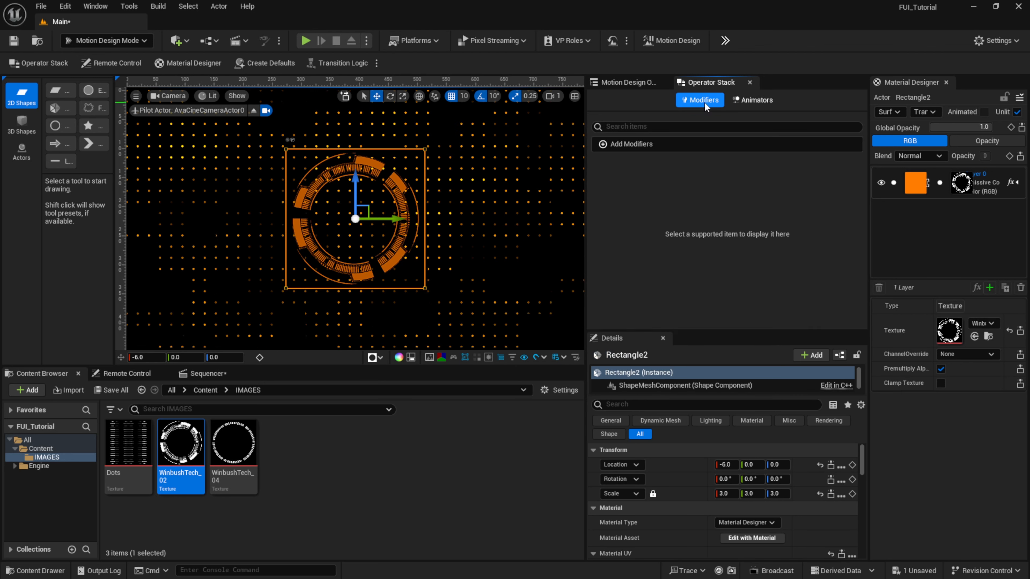
pyautogui.click(761, 106)
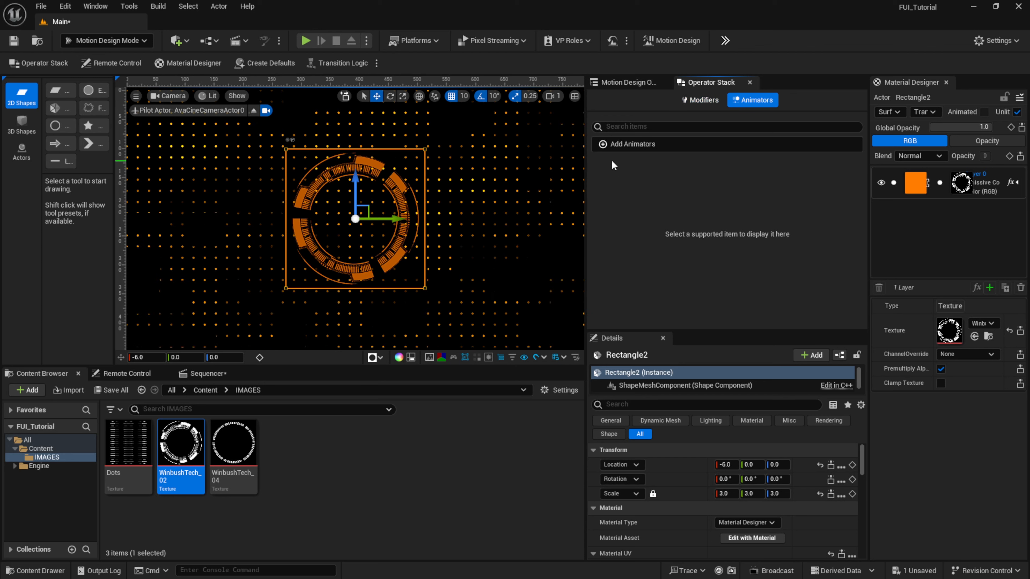
pyautogui.click(624, 147)
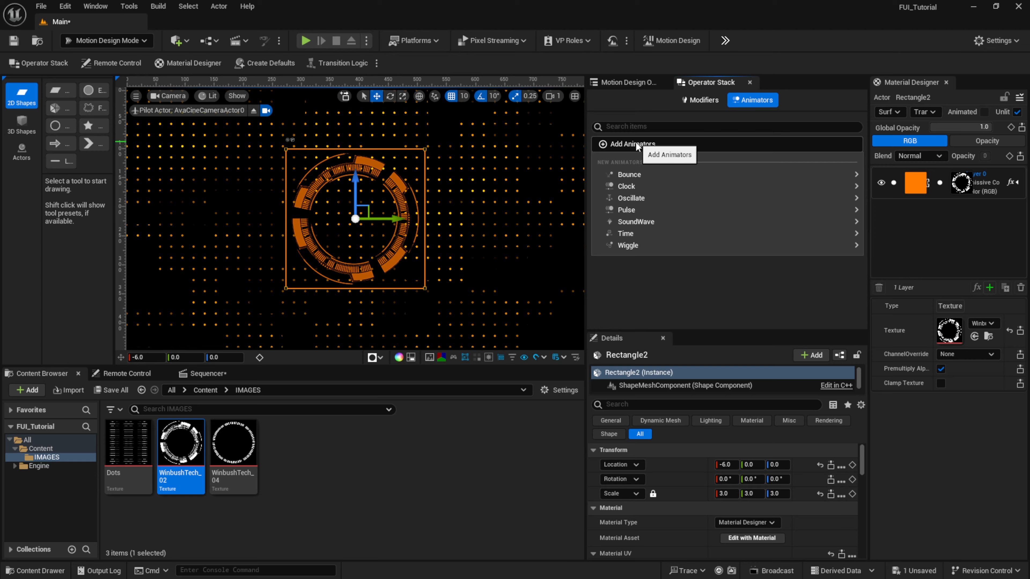
pyautogui.moveTo(743, 248)
pyautogui.moveTo(831, 233)
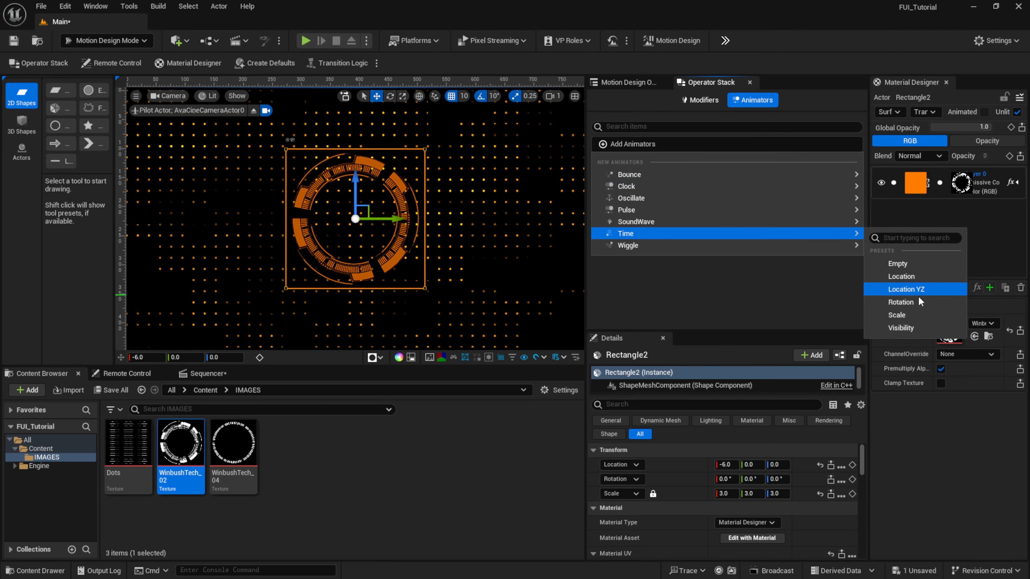
pyautogui.click(909, 303)
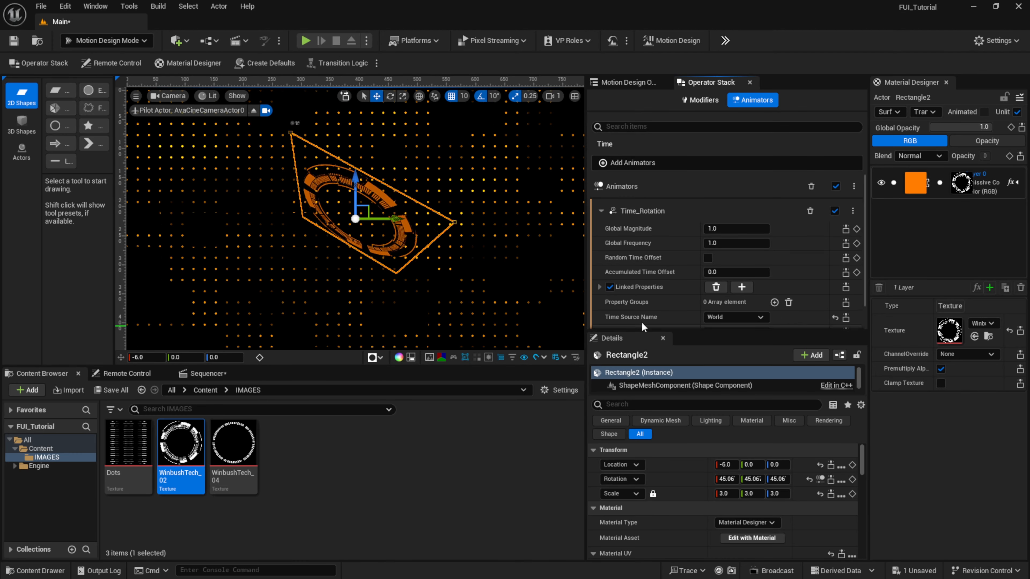
# - Remove the pitch and yaw linked properties from the Time_Rotation animator, keeping only RelativeRotation.Roll
pyautogui.click(599, 287)
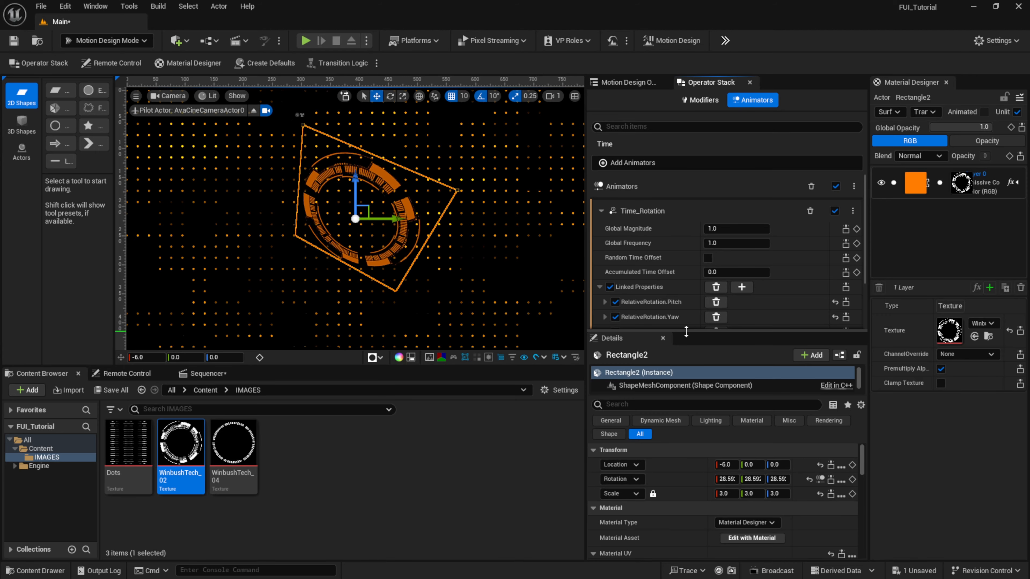
pyautogui.moveTo(687, 331); pyautogui.dragTo(668, 430)
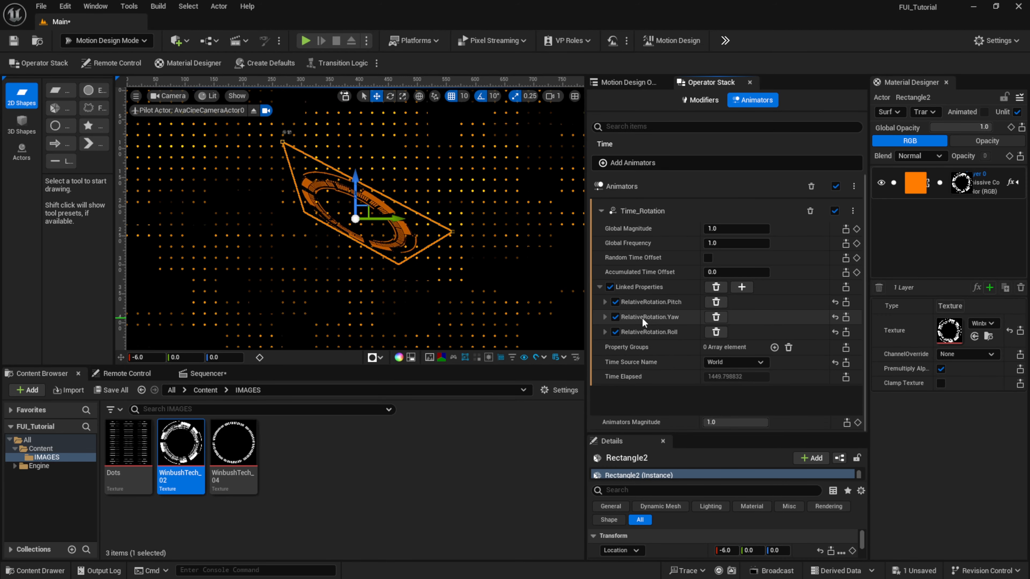
pyautogui.click(615, 302)
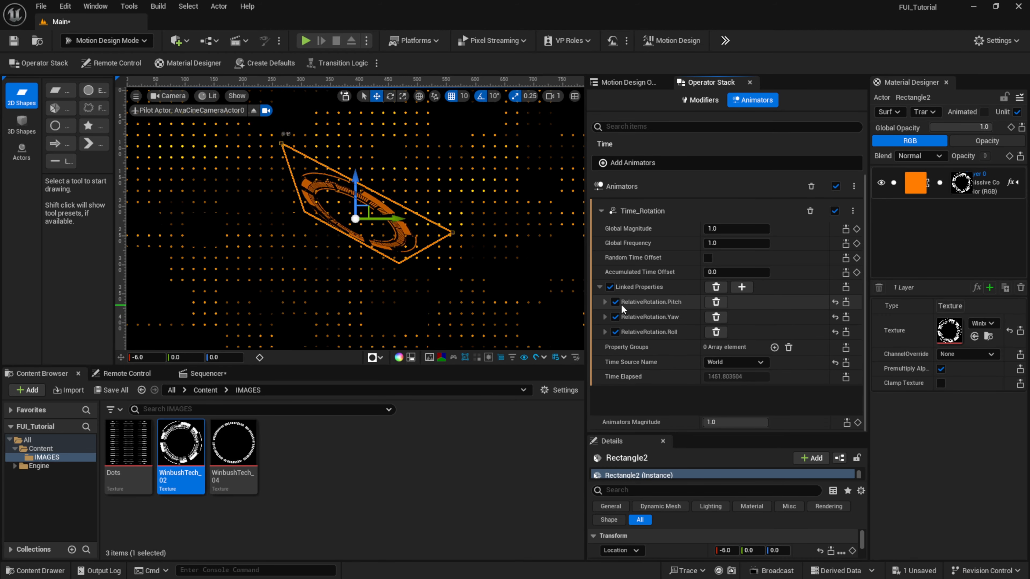
pyautogui.click(615, 317)
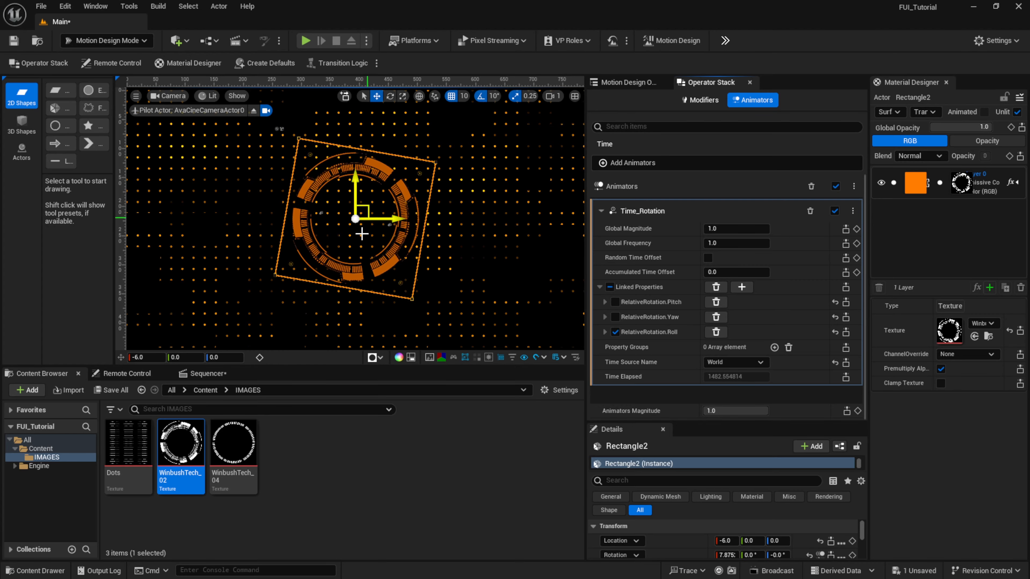
pyautogui.click(716, 302)
pyautogui.click(716, 302)
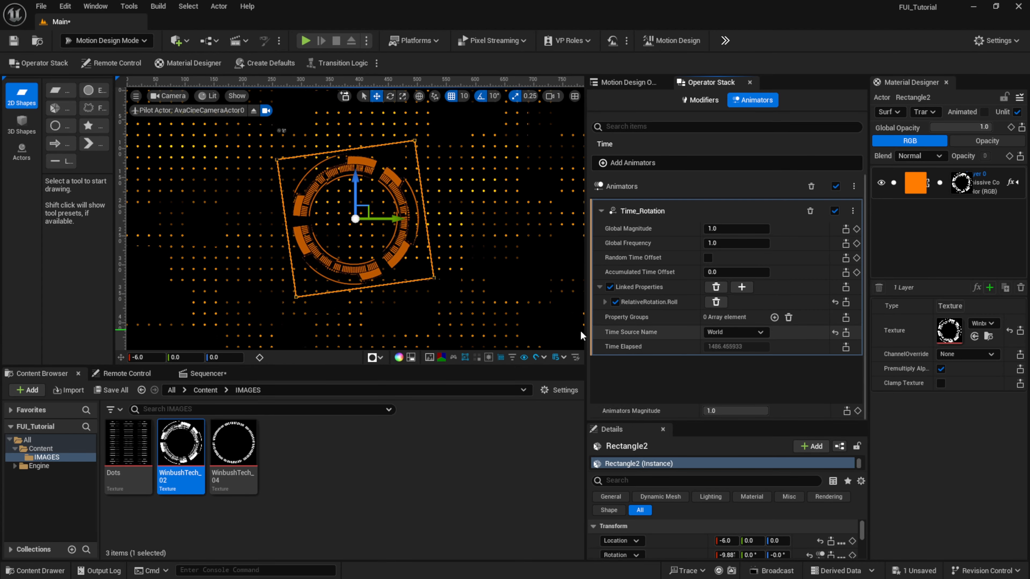
# - Set the Time_Rotation animator's Global Frequency to 0.1 and the roll's Amplitude Min to 0 and Amplitude Max to 360
pyautogui.click(605, 302)
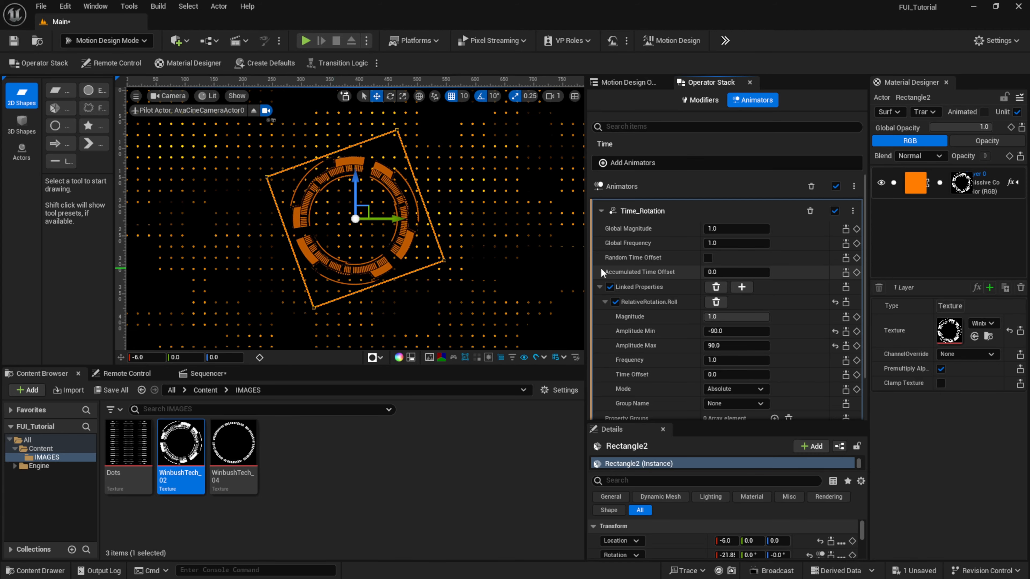
pyautogui.click(707, 243)
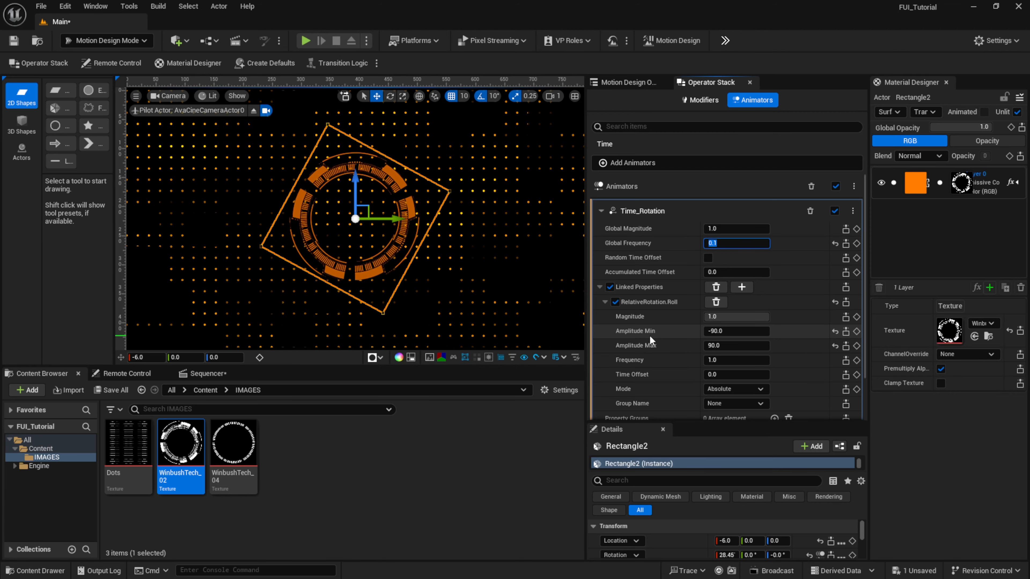
pyautogui.click(729, 331)
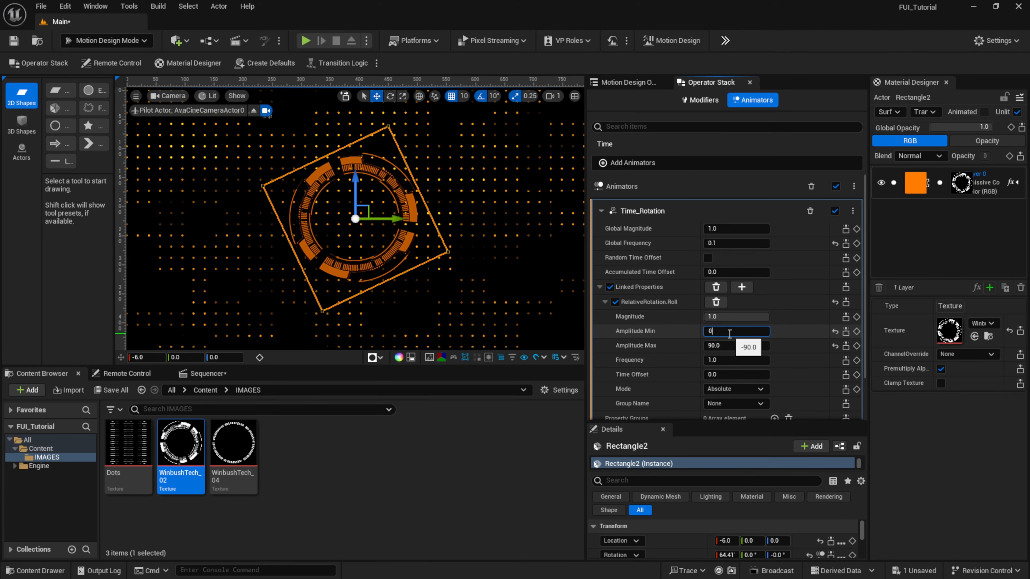
pyautogui.press('Return')
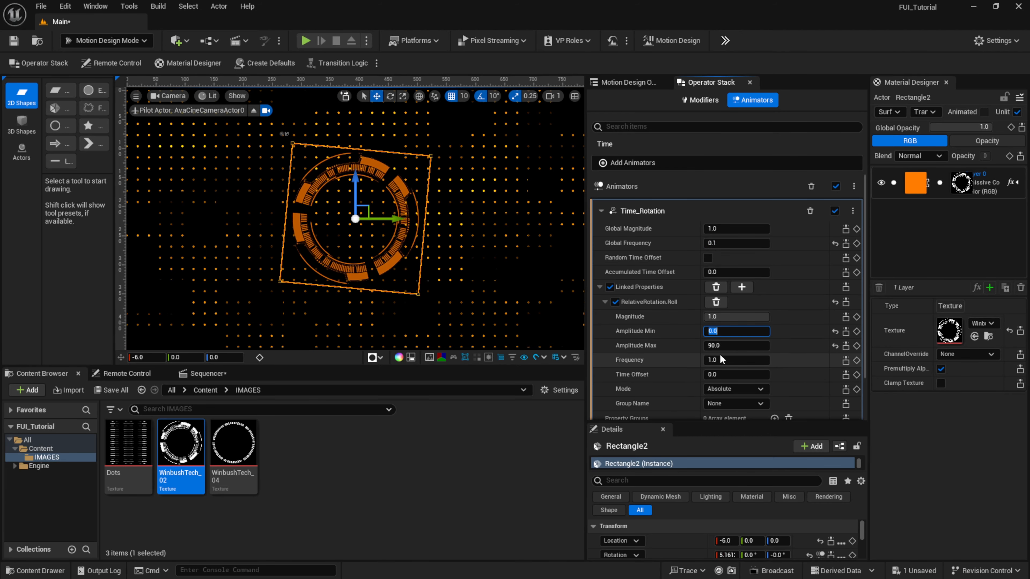
pyautogui.click(723, 346)
pyautogui.write('360')
pyautogui.press('Return')
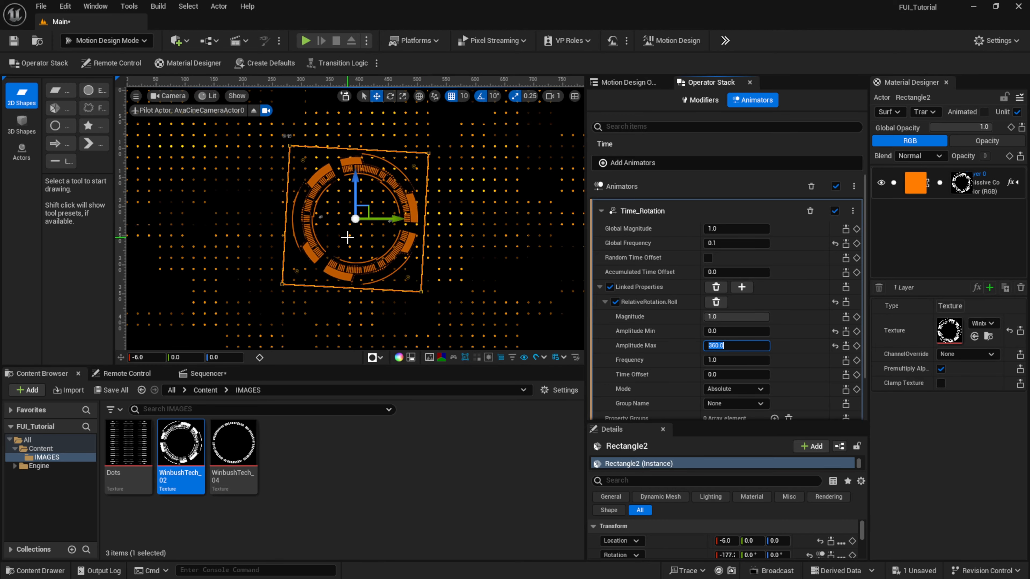
pyautogui.click(633, 385)
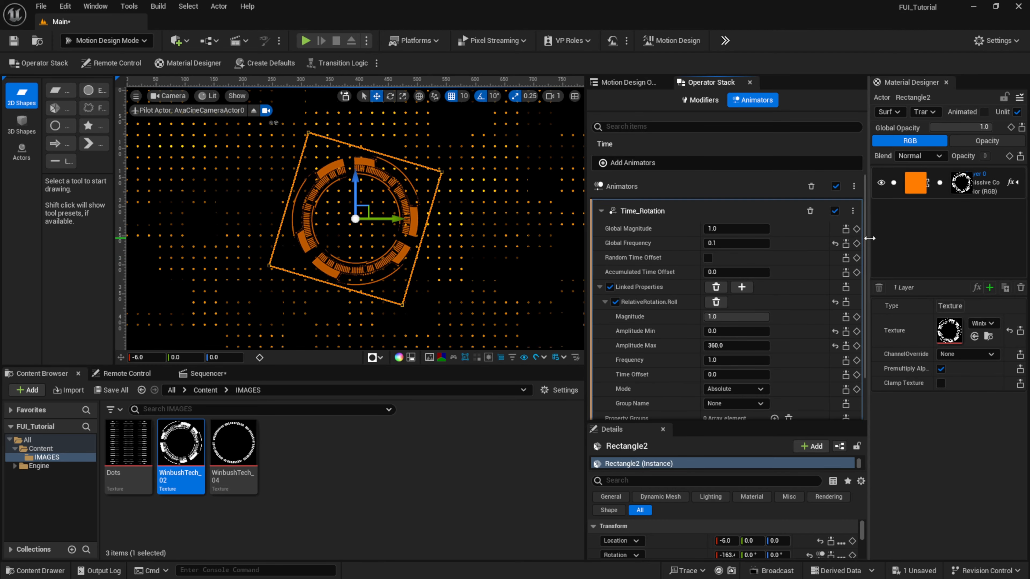
# - Add a Glow color effect to Layer 0 of Rectangle2's material and expand the layer's effect list
pyautogui.moveTo(869, 238); pyautogui.dragTo(838, 237)
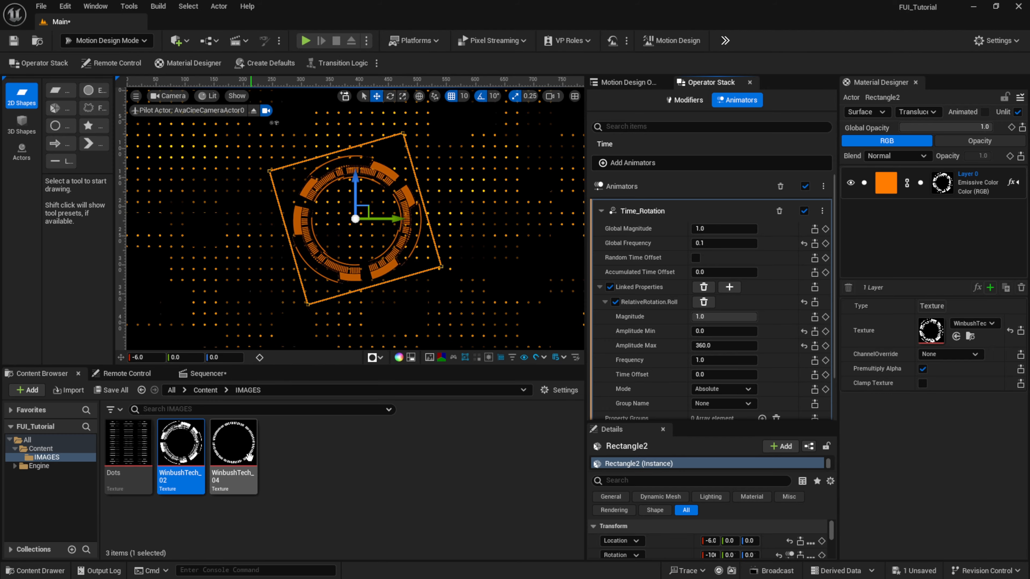
pyautogui.moveTo(836, 245); pyautogui.dragTo(778, 246)
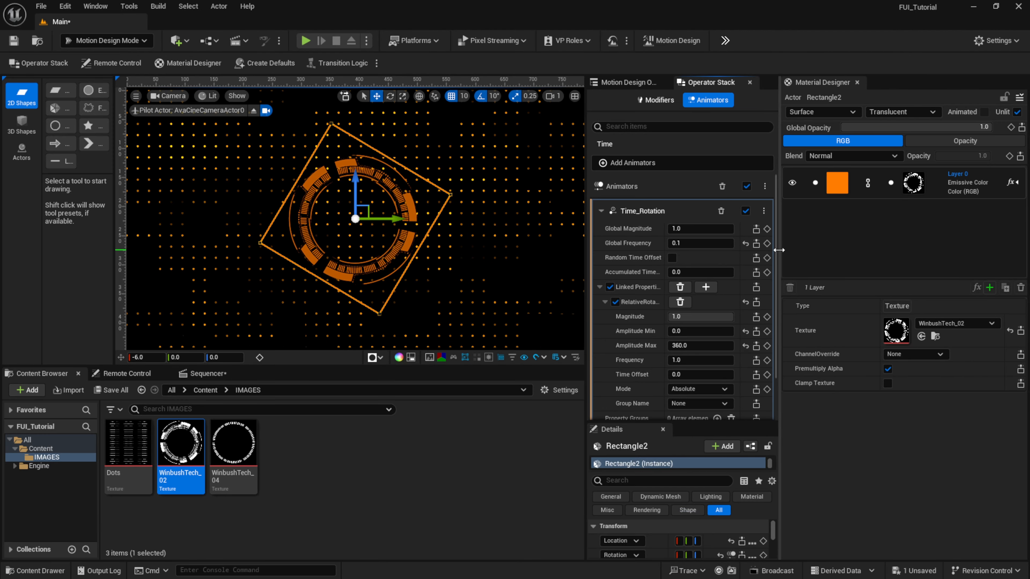
pyautogui.click(853, 180)
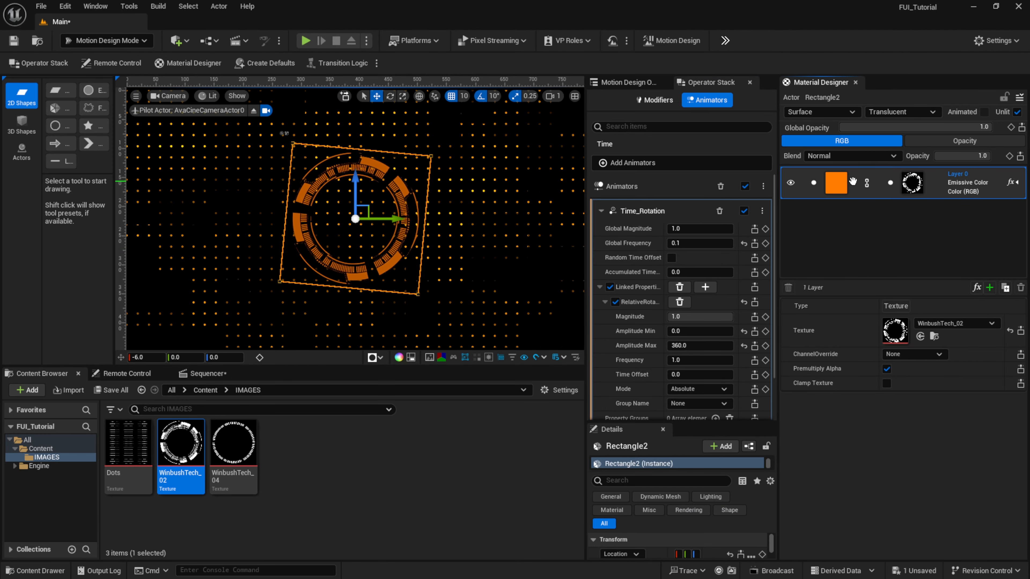
pyautogui.click(976, 287)
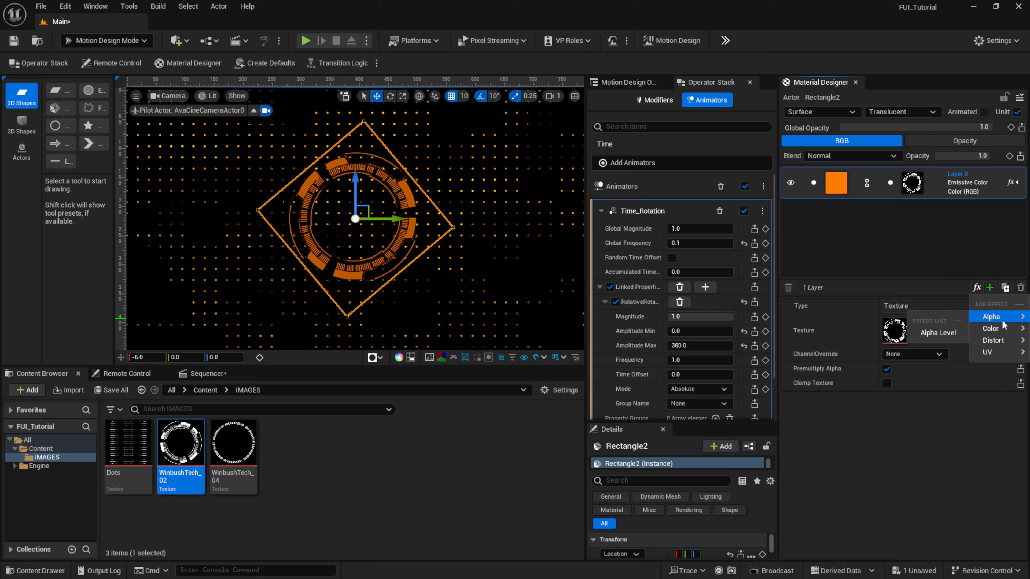
pyautogui.moveTo(1004, 330)
pyautogui.click(901, 412)
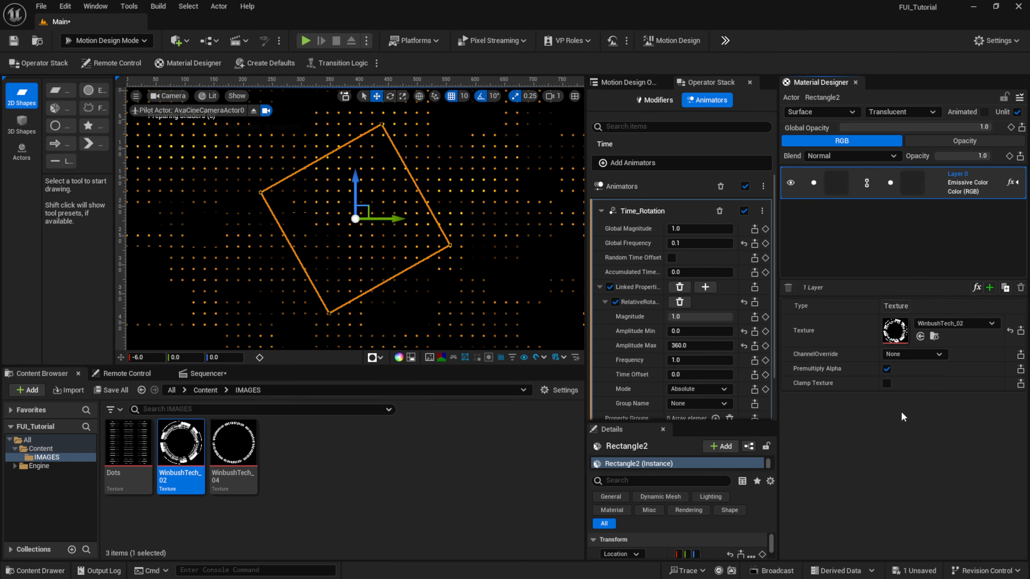
pyautogui.click(1020, 185)
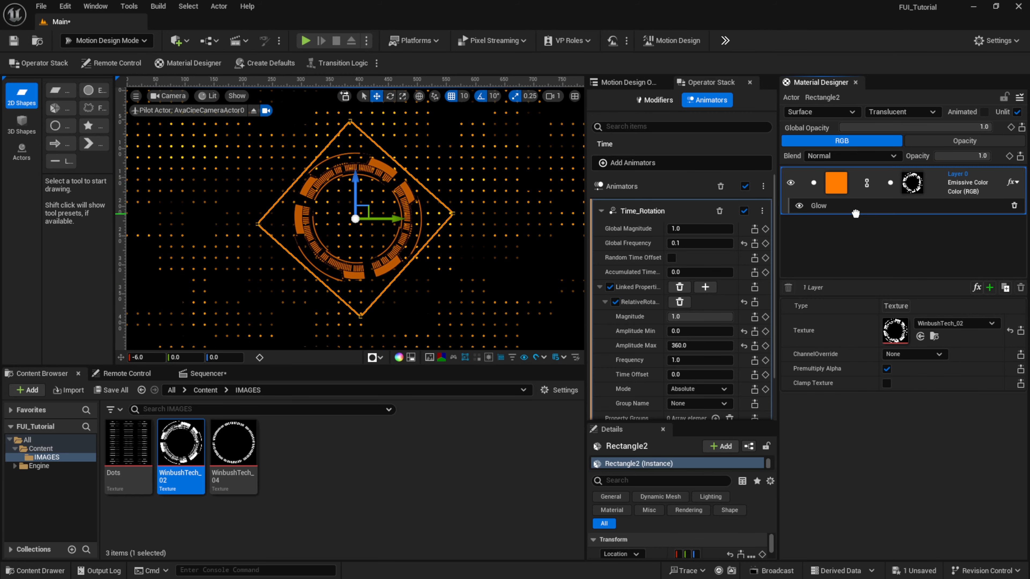
# - Set the Glow effect's Glow Amount to about 3.29
pyautogui.click(855, 205)
pyautogui.moveTo(913, 305); pyautogui.dragTo(932, 305)
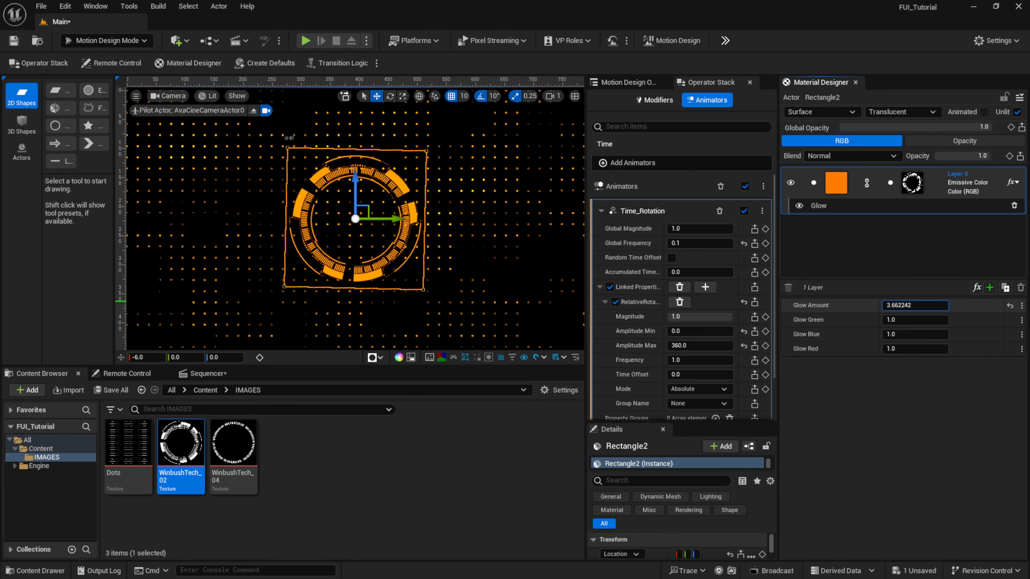
pyautogui.moveTo(915, 305); pyautogui.dragTo(906, 305)
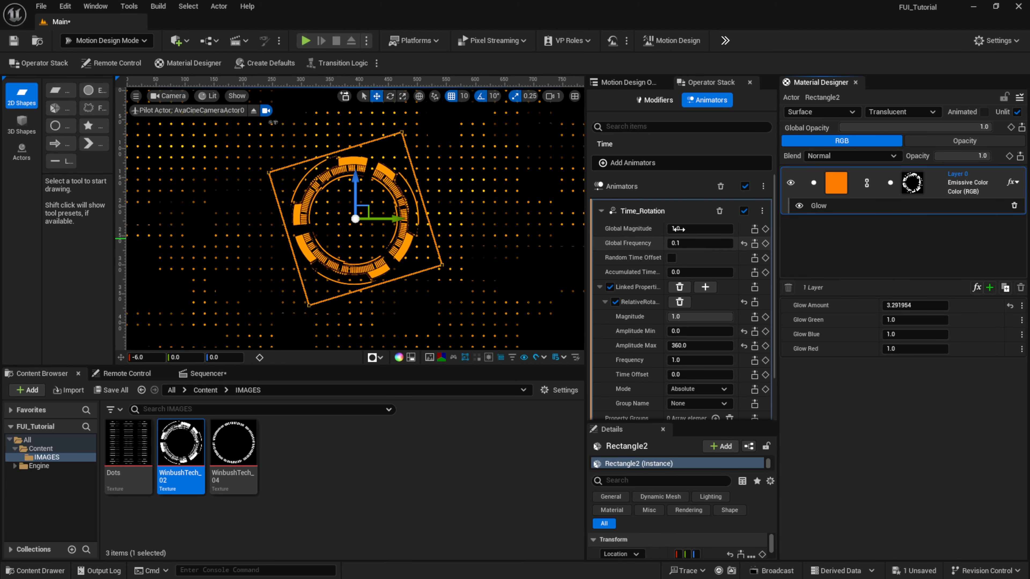
# - Duplicate the Rectangle2 actor in the outliner
pyautogui.click(624, 83)
pyautogui.moveTo(778, 161); pyautogui.dragTo(838, 162)
pyautogui.click(697, 127)
pyautogui.rightClick(698, 129)
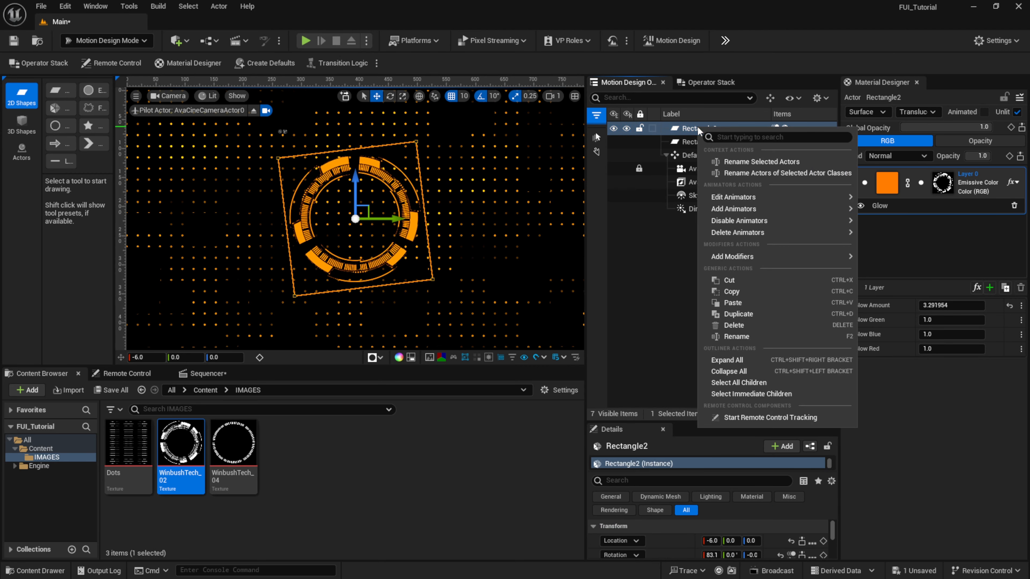
pyautogui.click(751, 313)
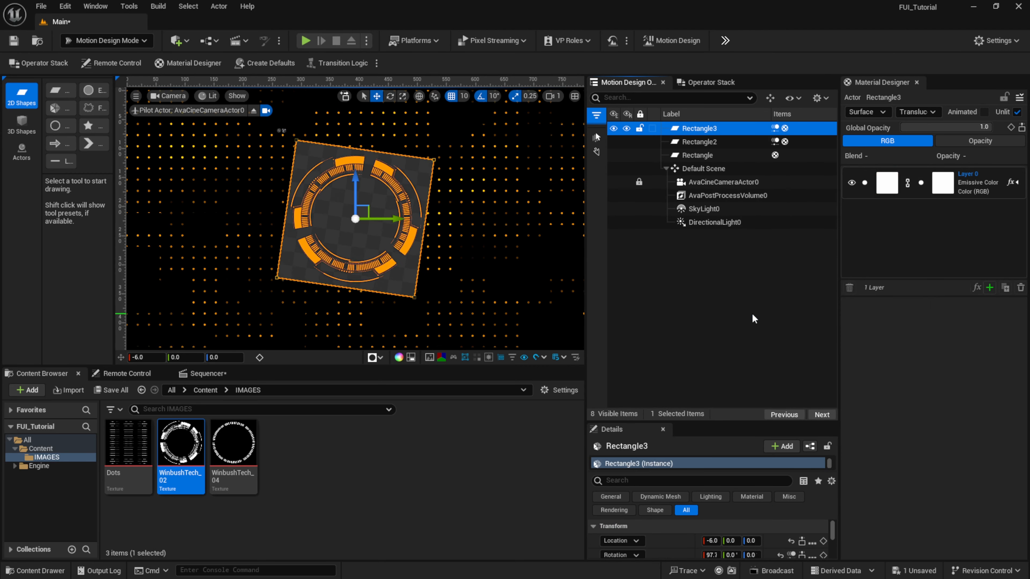
# - Set the duplicated rectangle's X location to -15
pyautogui.click(721, 294)
pyautogui.click(697, 129)
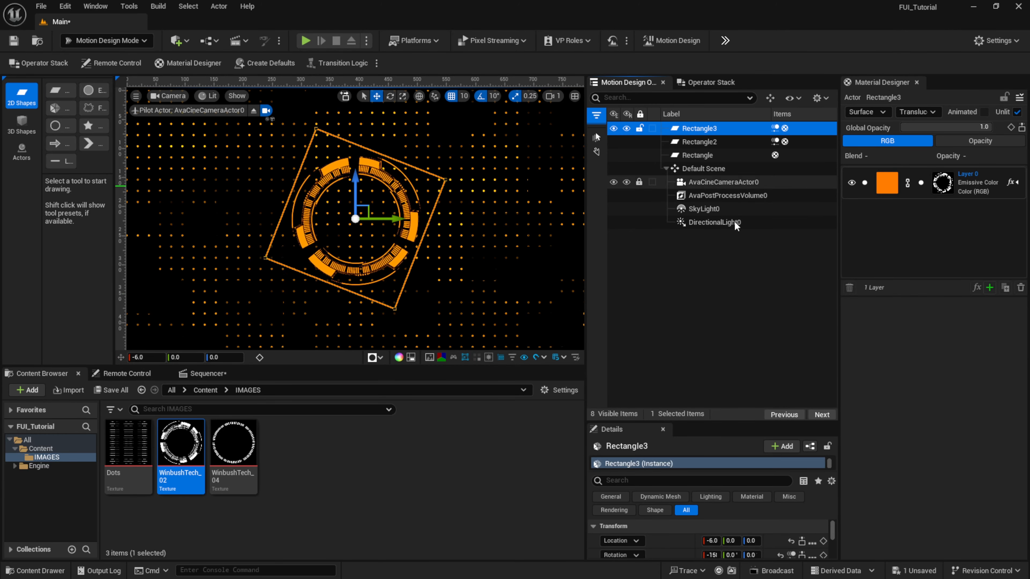
pyautogui.moveTo(686, 423); pyautogui.dragTo(689, 256)
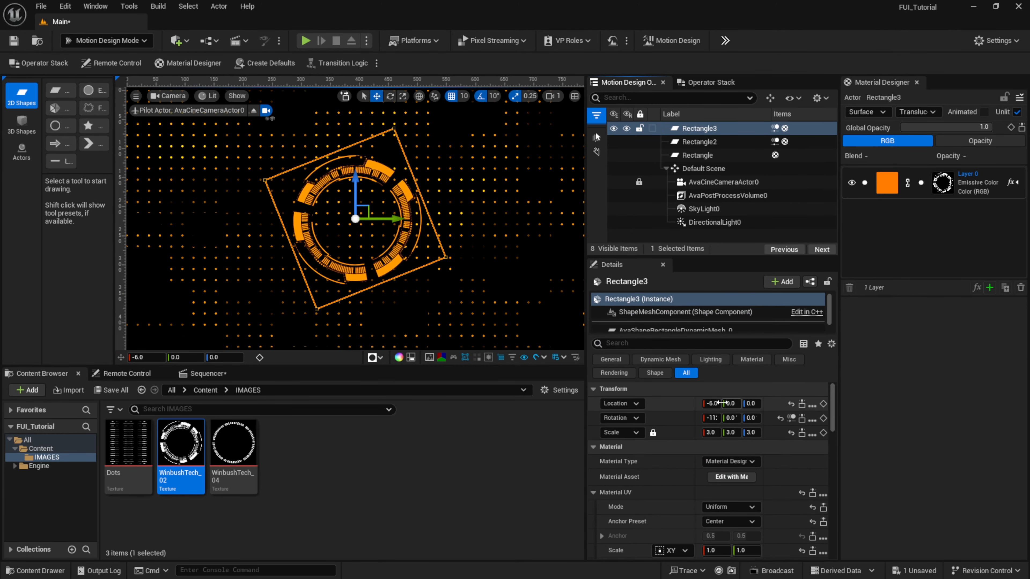
pyautogui.click(714, 404)
pyautogui.write('-1')
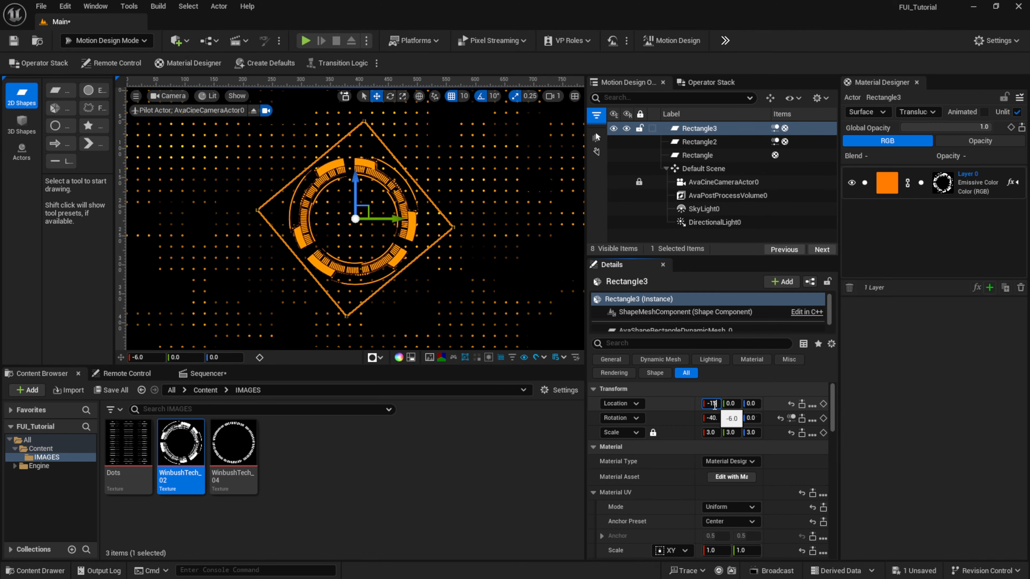
pyautogui.write('5')
pyautogui.press('Return')
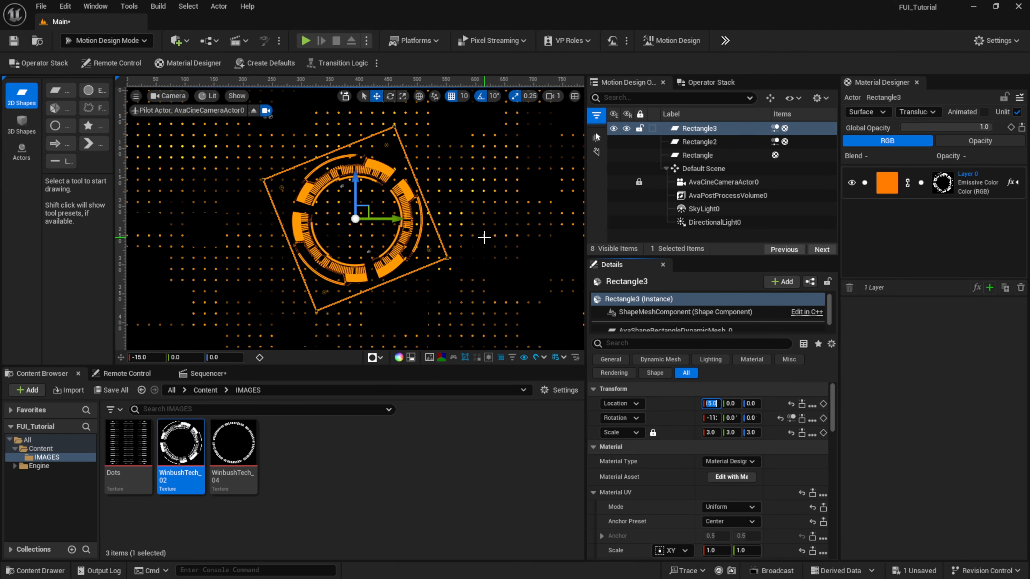
# - Replace the duplicated rectangle's layer texture with WinbushTech_04 and set its uniform scale to 5.0
pyautogui.click(707, 125)
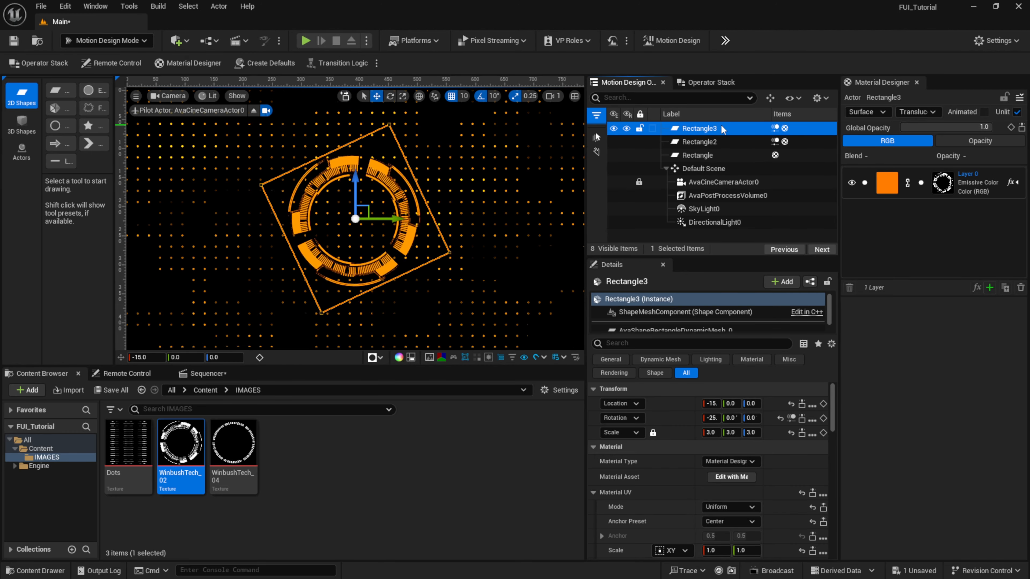
pyautogui.click(942, 193)
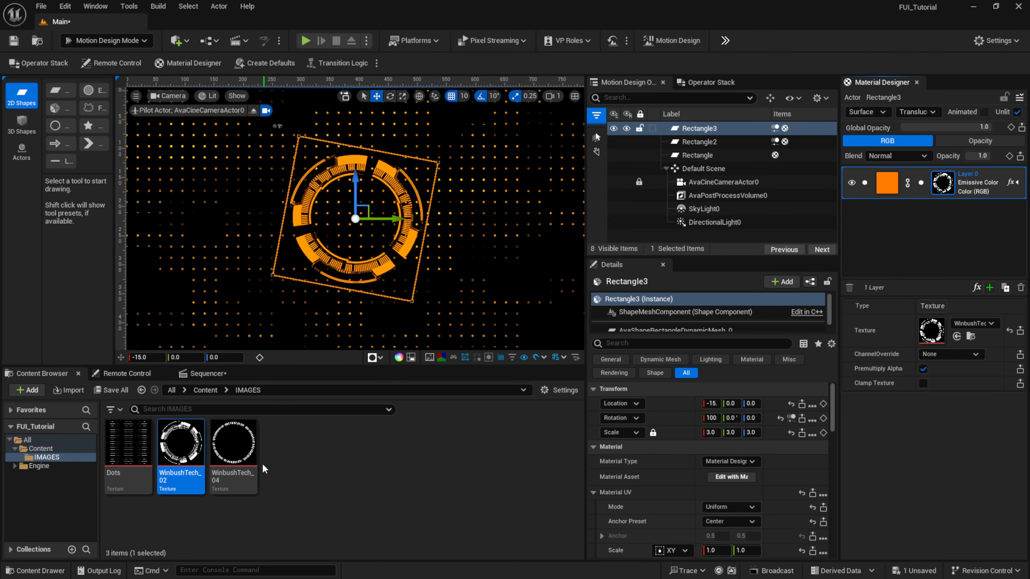
pyautogui.moveTo(239, 451); pyautogui.dragTo(922, 343)
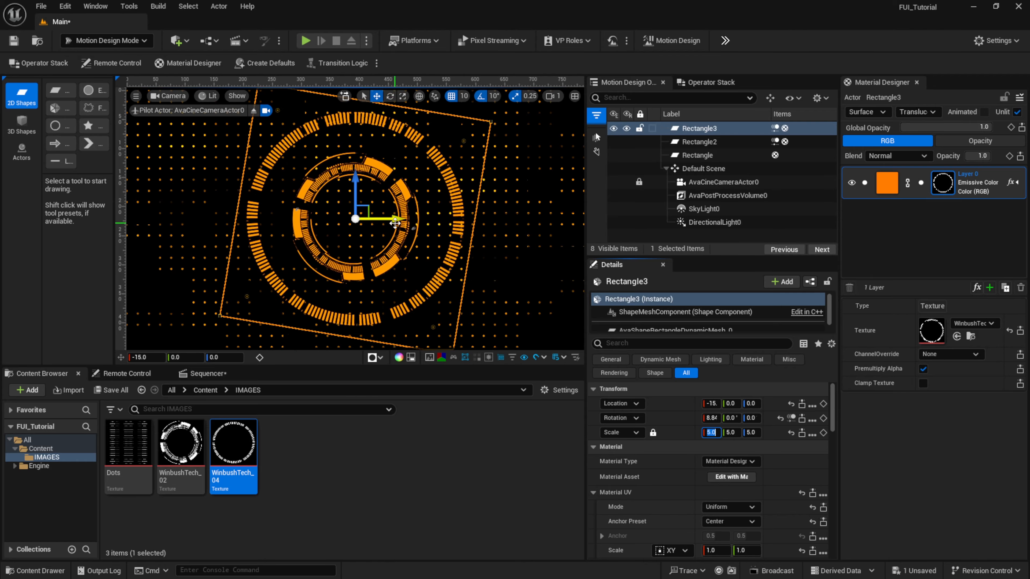
# - Place copies of the large ring on both sides of the original along the Y axis, one of them at Y 260
pyautogui.keyDown('alt'); pyautogui.moveTo(396, 221); pyautogui.dragTo(583, 234); pyautogui.keyUp('alt')
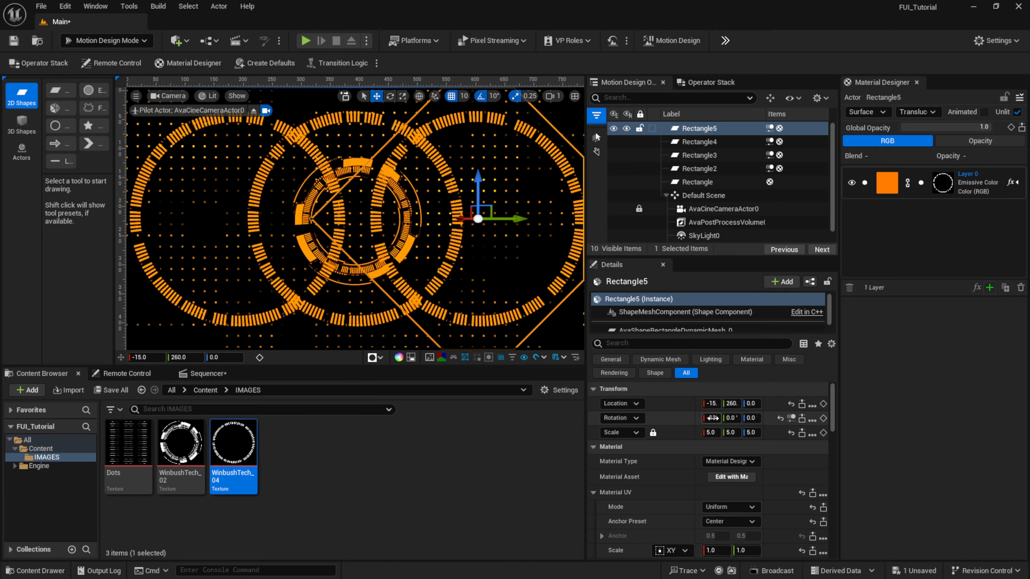
# - Set the uniform scale of the Rectangle5 ring to 2.0
pyautogui.click(713, 432)
pyautogui.write('2')
pyautogui.press('Return')
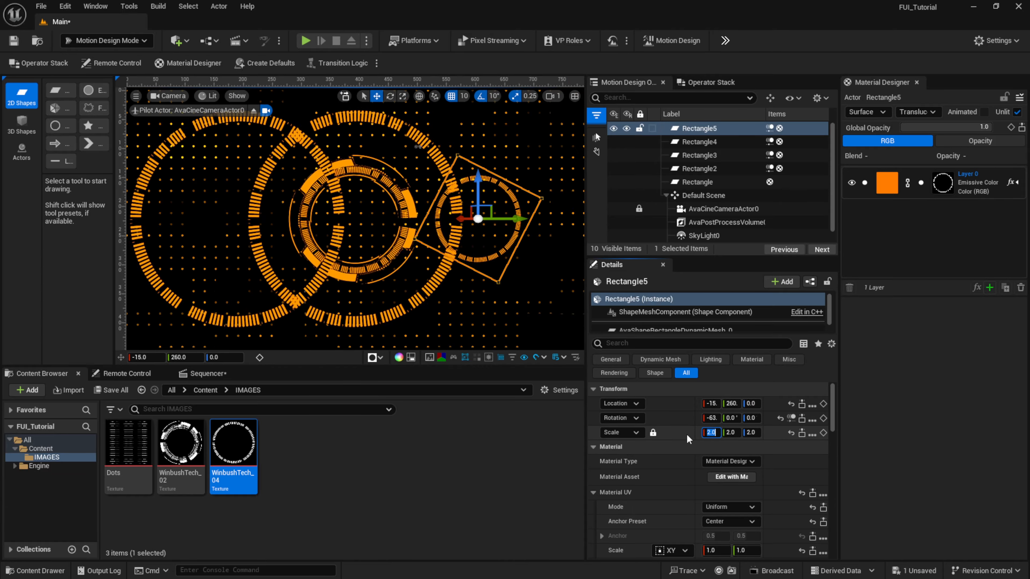
# - Scale Rectangle4 to 3.0 and move it to about Y -341, Z 100, and move Rectangle5 to about Y 341, Z -114
pyautogui.click(695, 142)
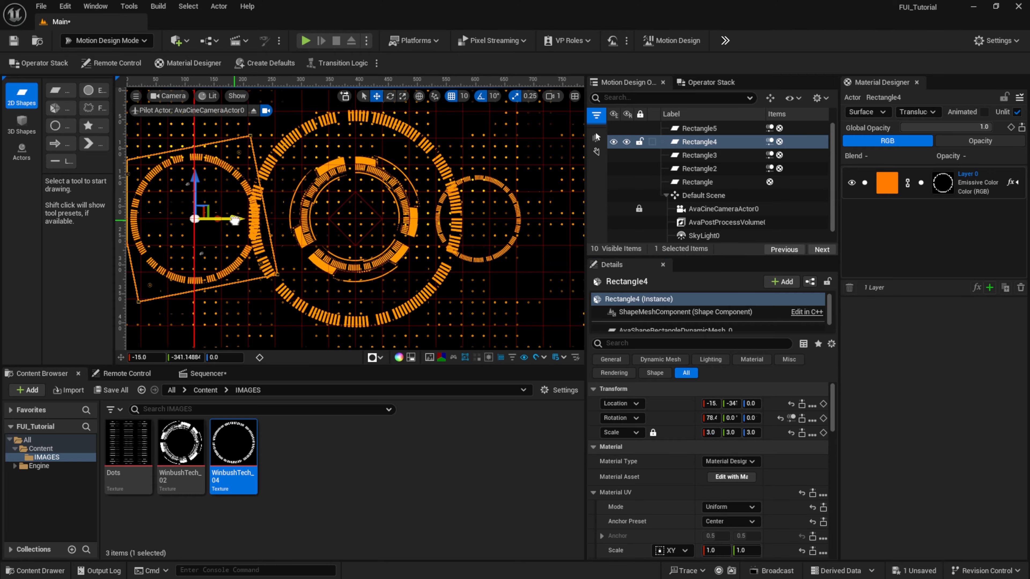
pyautogui.click(519, 207)
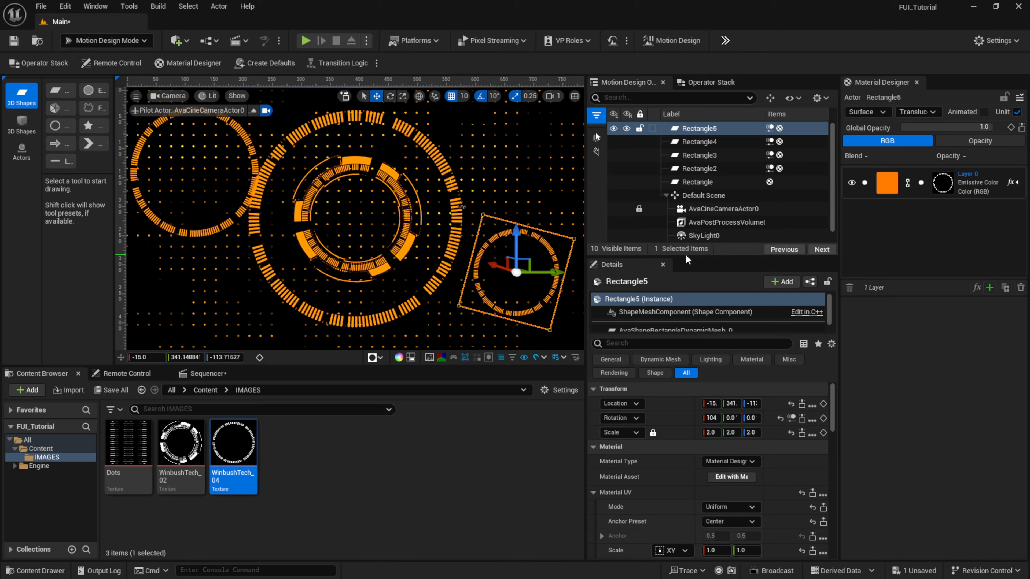
# - Unlock AvaCineCameraActor0 and fly it to an angled view of the rings at about X 184, Y -234, Z -253
pyautogui.moveTo(687, 258); pyautogui.dragTo(691, 371)
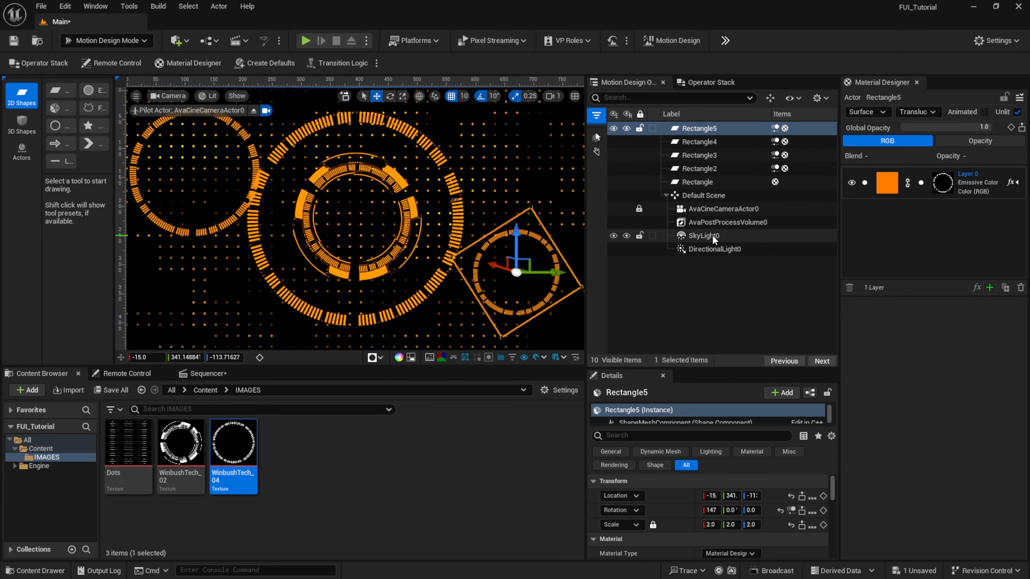
pyautogui.click(709, 213)
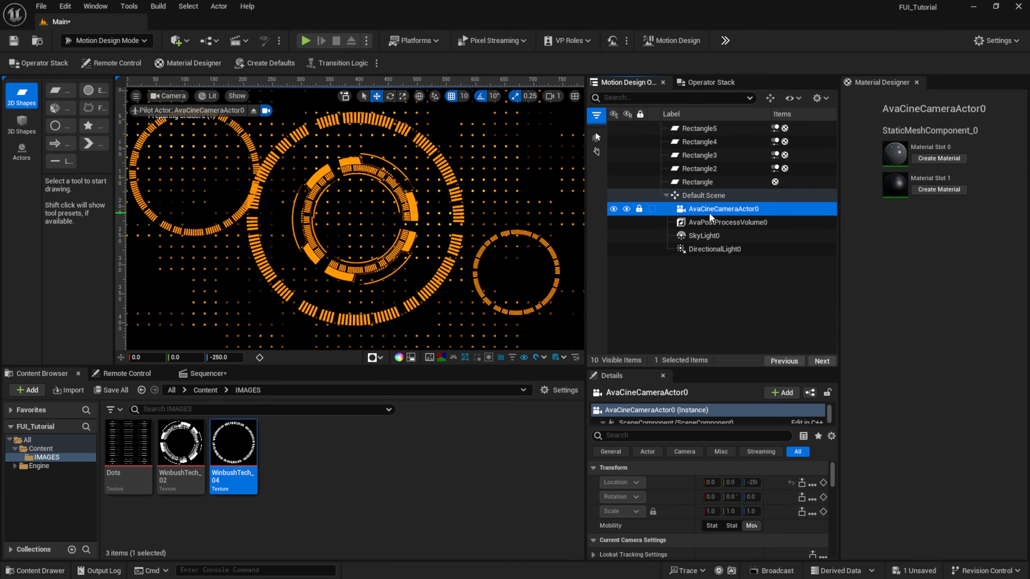
pyautogui.click(639, 210)
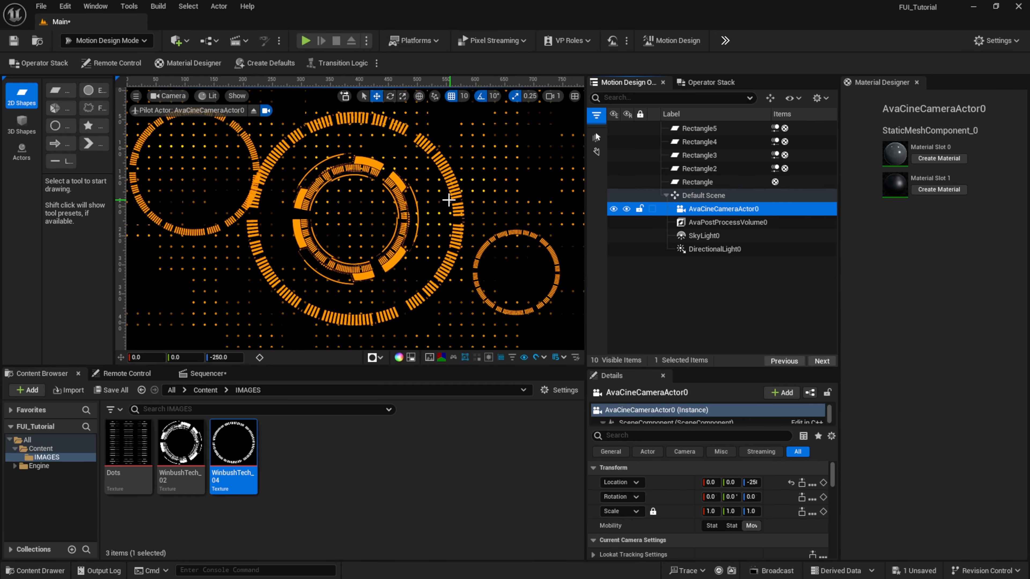
pyautogui.moveTo(449, 201)
pyautogui.mouseDown(button='right')
pyautogui.moveTo(494, 198)
pyautogui.moveTo(445, 199)
pyautogui.mouseUp(button='right')
pyautogui.press('a')
pyautogui.press('w')
pyautogui.press('s')
pyautogui.press('a')
pyautogui.press('w')
pyautogui.press('d')
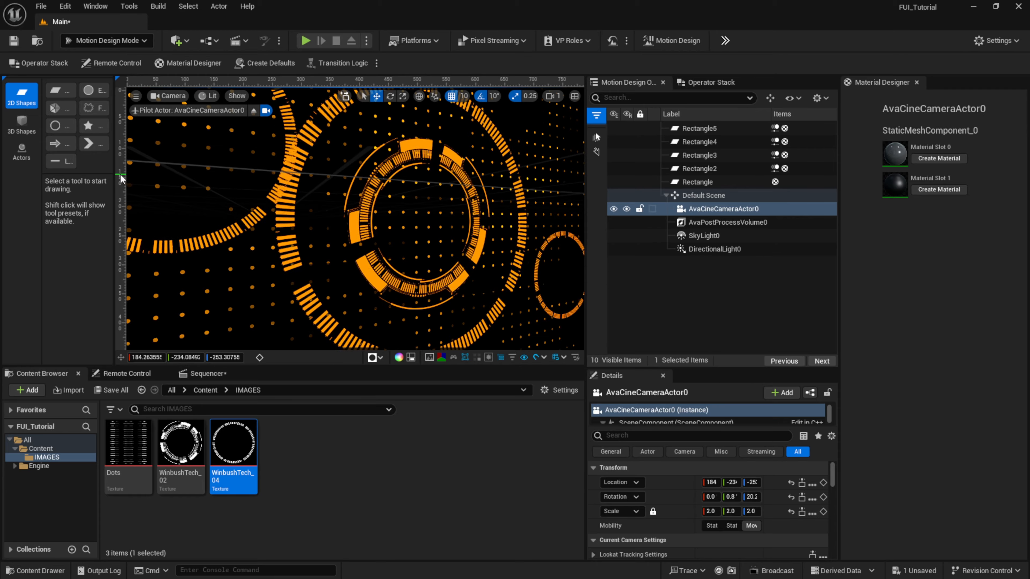
# - Add a Null Actor to the scene
pyautogui.moveTo(114, 174); pyautogui.dragTo(182, 186)
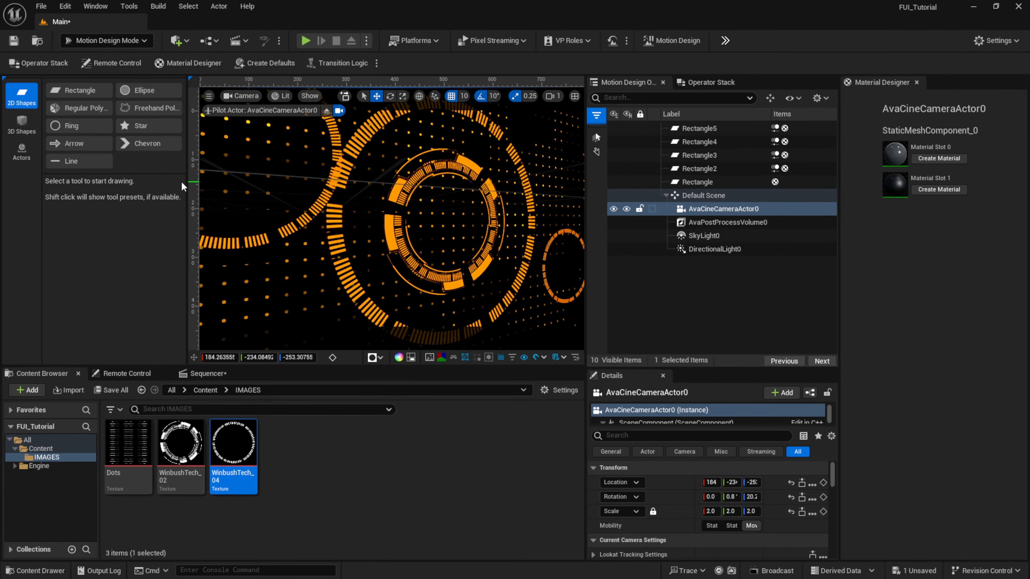
pyautogui.click(25, 153)
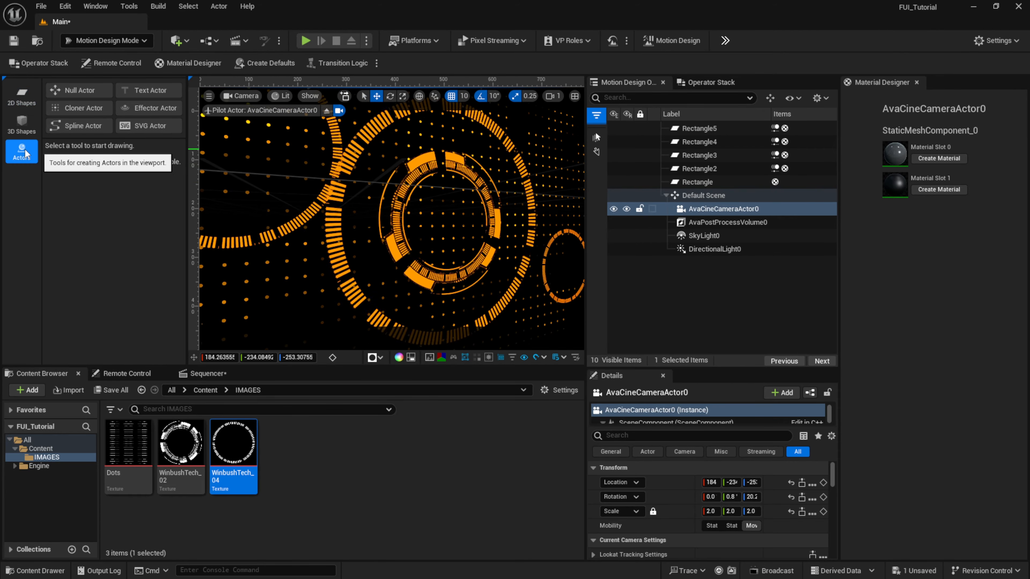
pyautogui.click(82, 90)
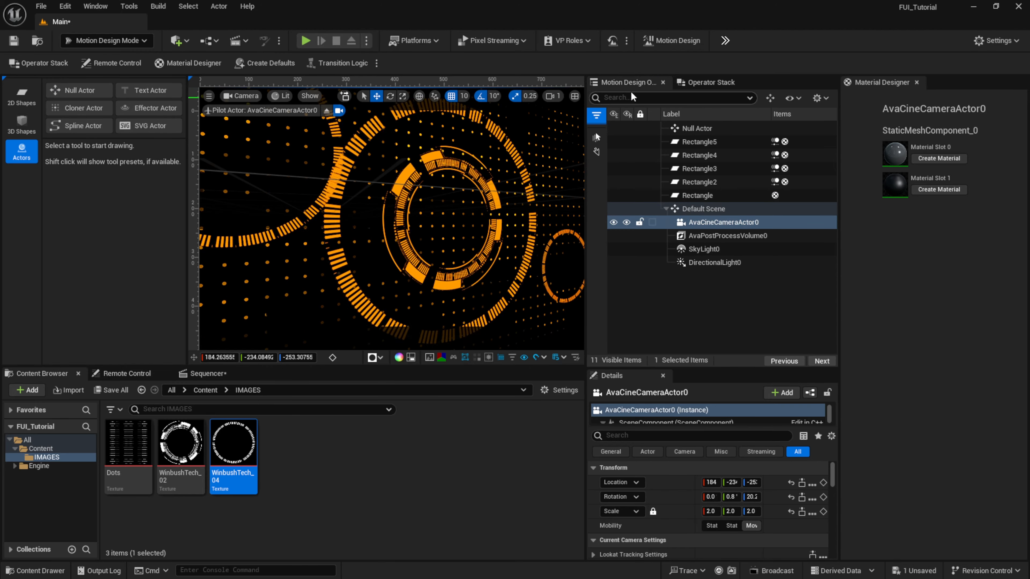
# - Rename the new Null Actor to "Null Camera"
pyautogui.click(712, 129)
pyautogui.click(701, 129)
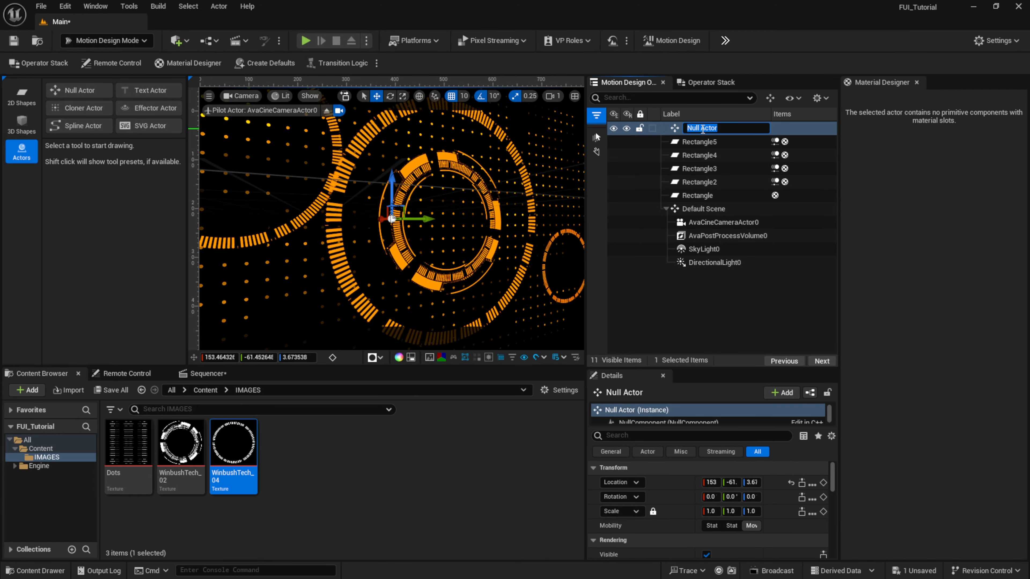
pyautogui.press('BackSpace')
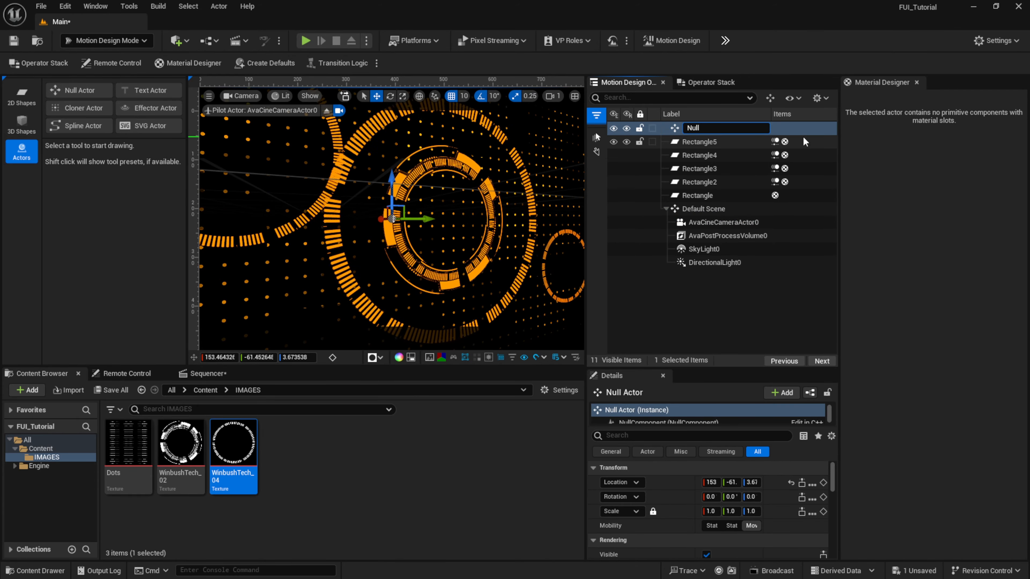
pyautogui.write('Camera')
pyautogui.press('Return')
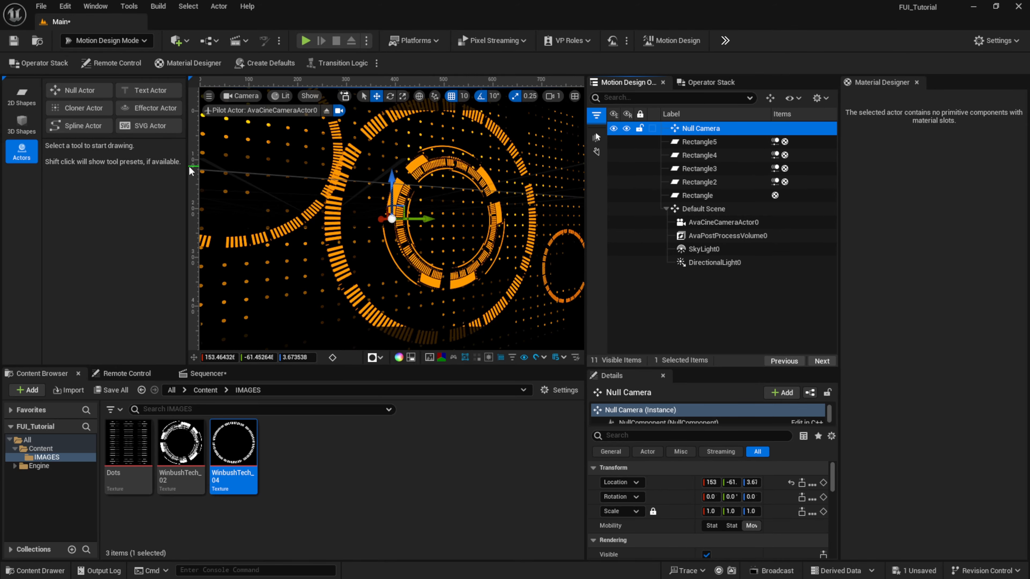
pyautogui.moveTo(190, 170); pyautogui.dragTo(121, 171)
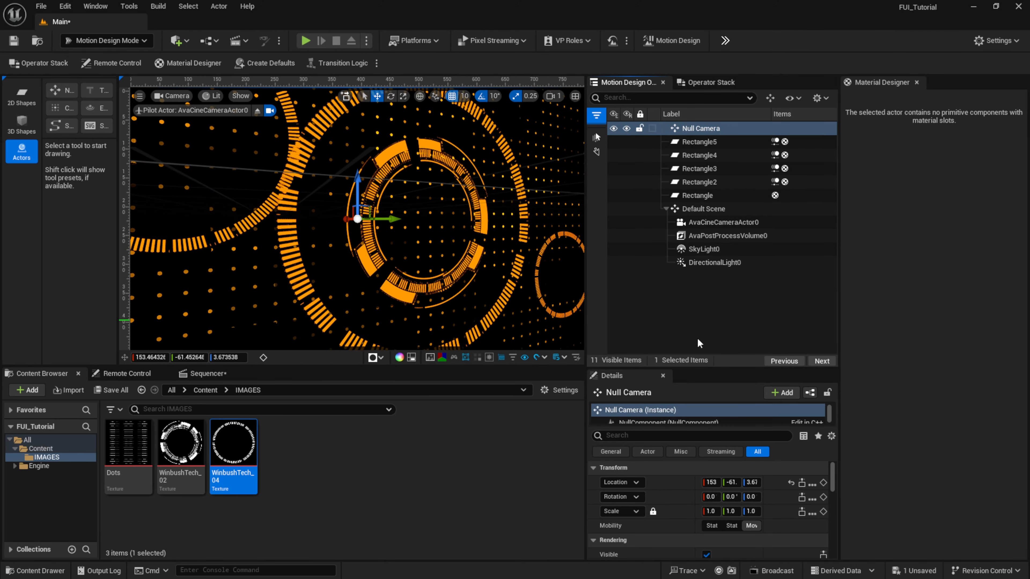
# - Move AvaCineCameraActor0 out of the Default Scene group to the outliner's top level and collapse that group
pyautogui.click(693, 222)
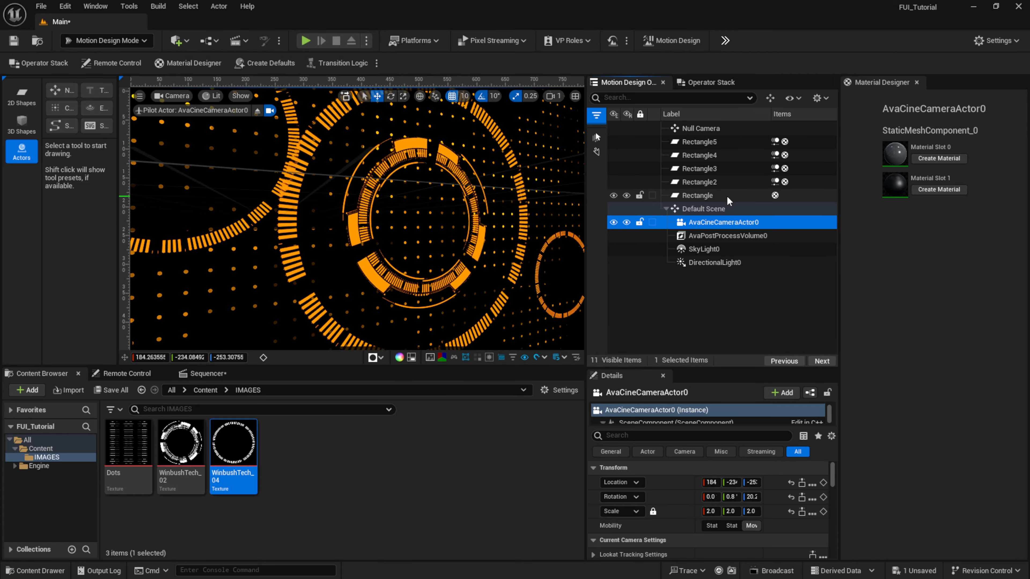
pyautogui.moveTo(700, 264); pyautogui.dragTo(690, 311)
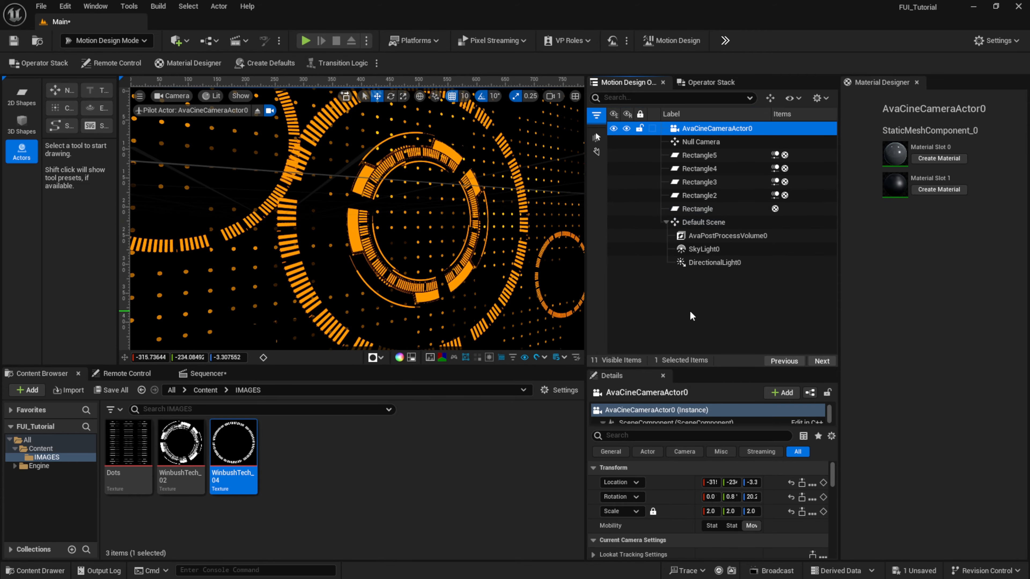
pyautogui.click(665, 222)
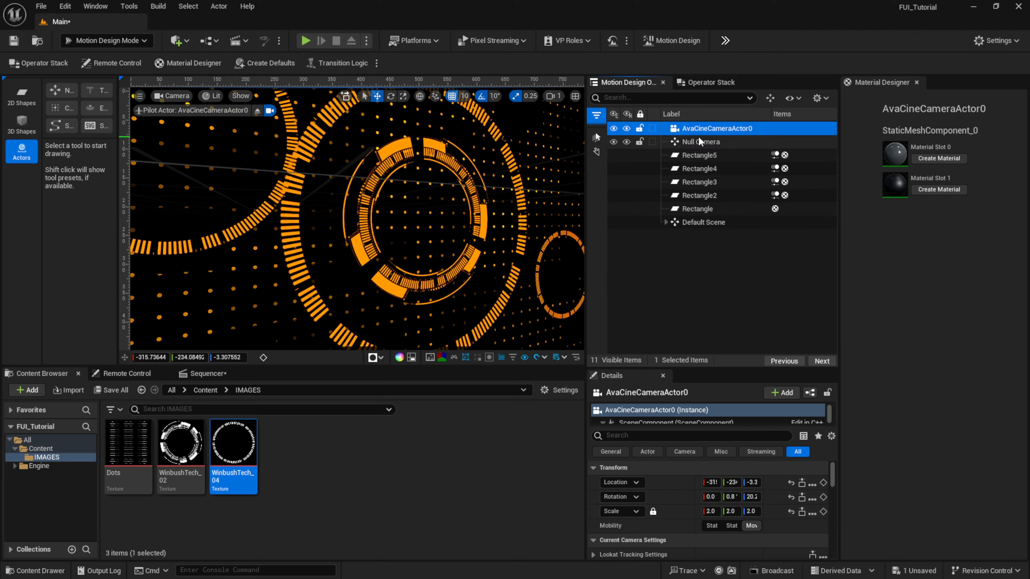
# - Copy the location of AvaCineCameraActor0 and paste it onto the Null Camera's location
pyautogui.moveTo(712, 369); pyautogui.dragTo(713, 236)
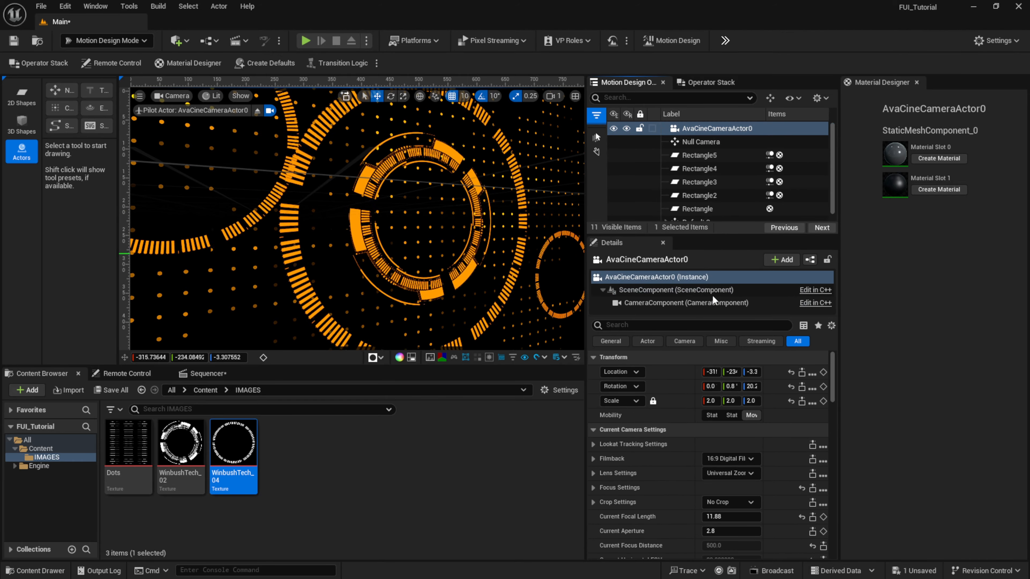
pyautogui.moveTo(838, 346); pyautogui.dragTo(917, 346)
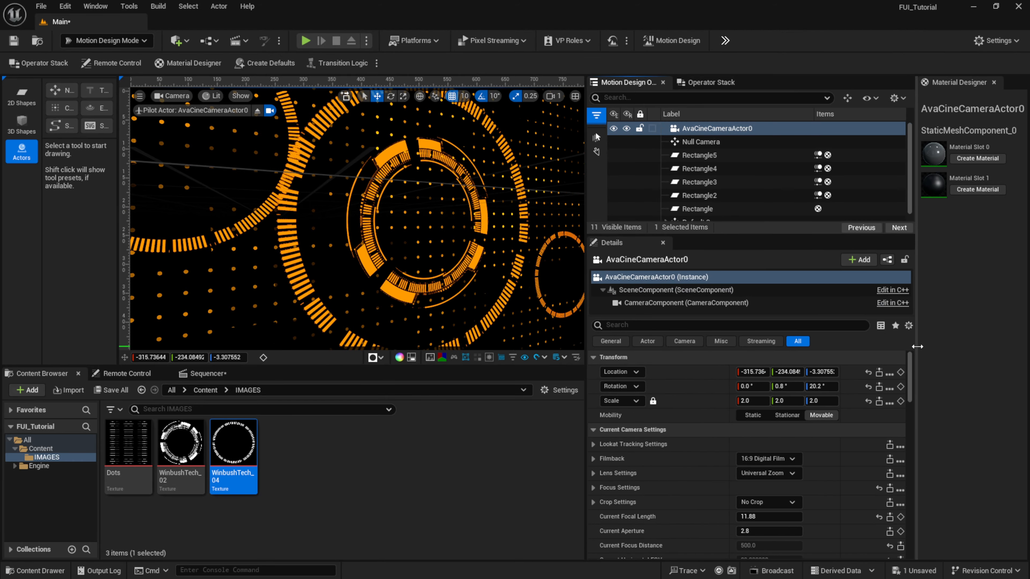
pyautogui.rightClick(676, 373)
pyautogui.click(711, 411)
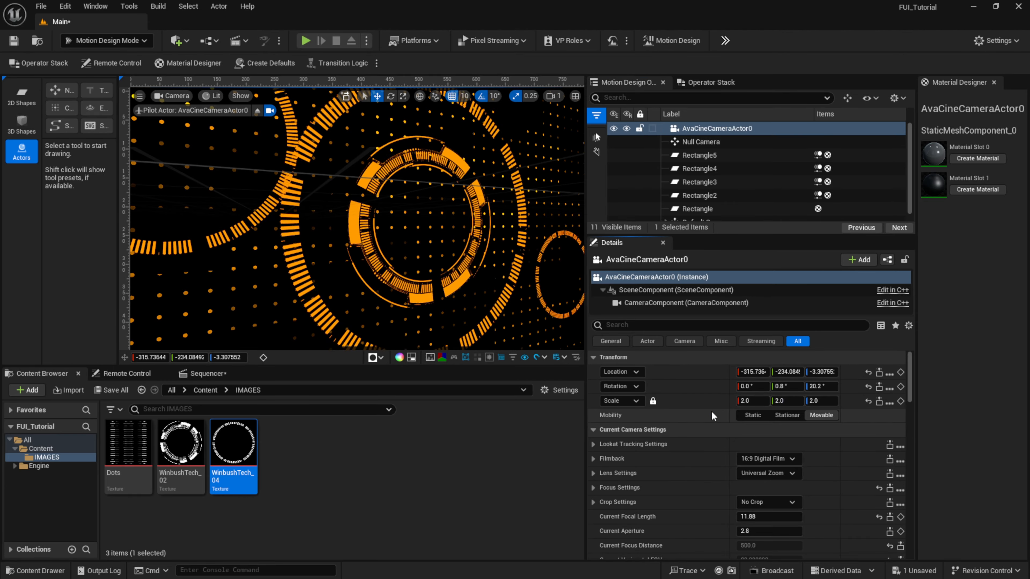
pyautogui.click(703, 140)
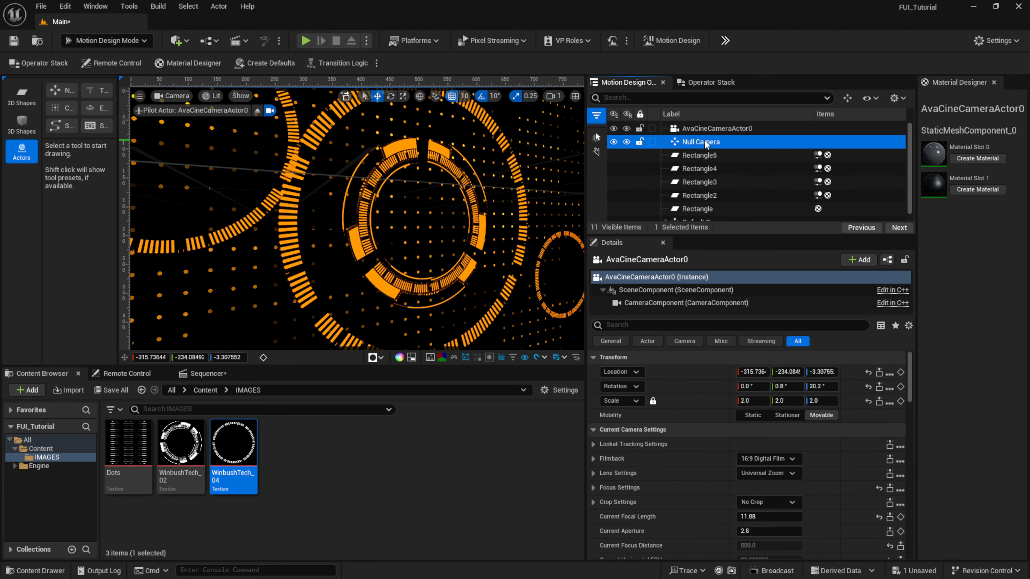
pyautogui.rightClick(679, 378)
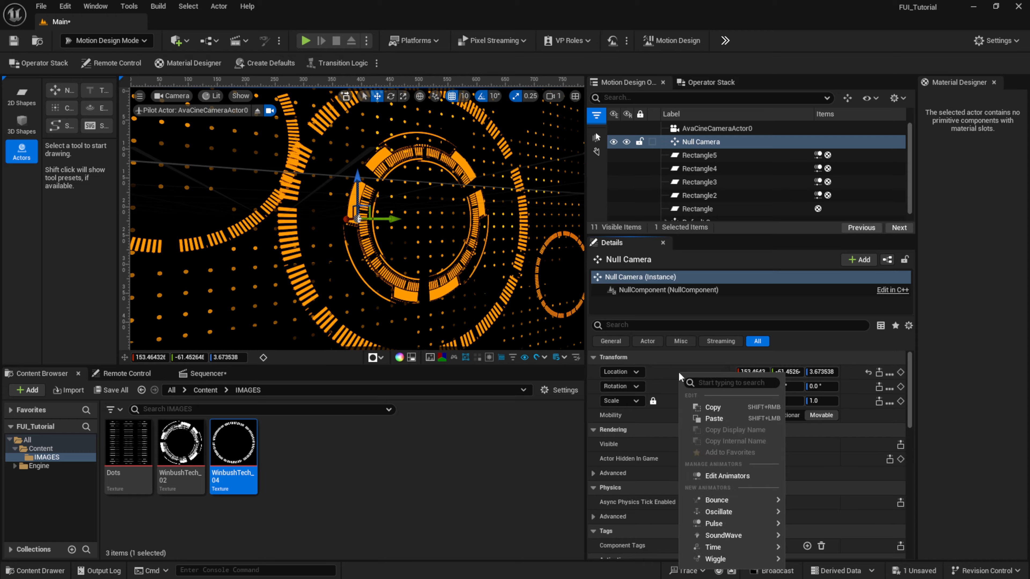
pyautogui.click(720, 418)
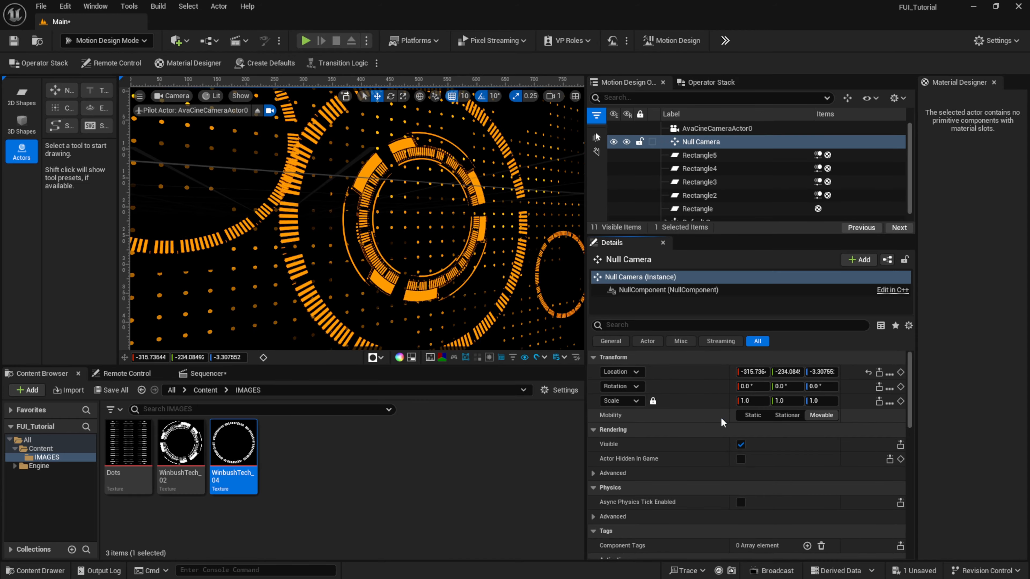
# - Compare the transform values of AvaCineCameraActor0 and Null Camera
pyautogui.click(704, 140)
pyautogui.click(703, 131)
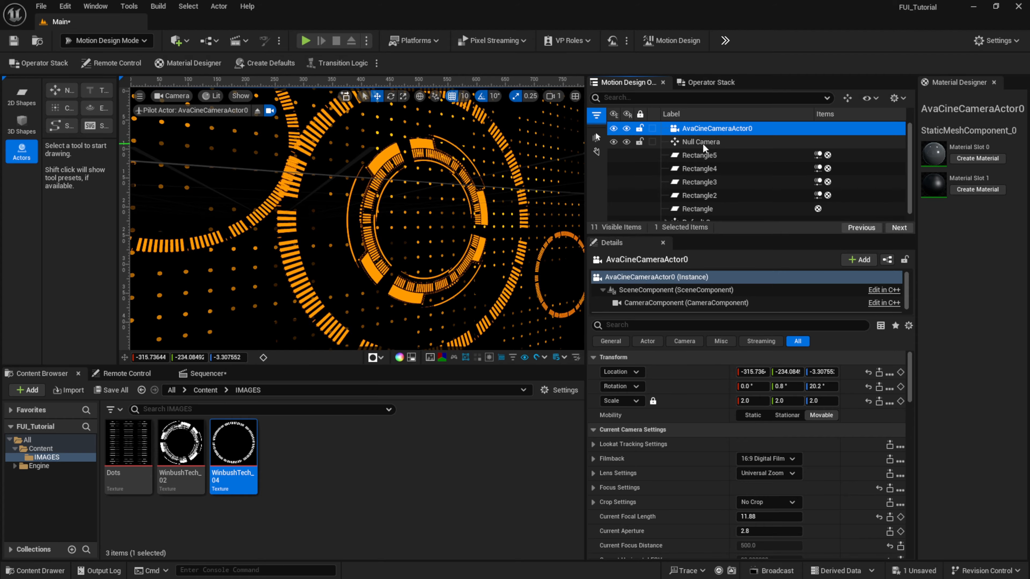
pyautogui.click(702, 142)
pyautogui.click(703, 131)
pyautogui.click(702, 142)
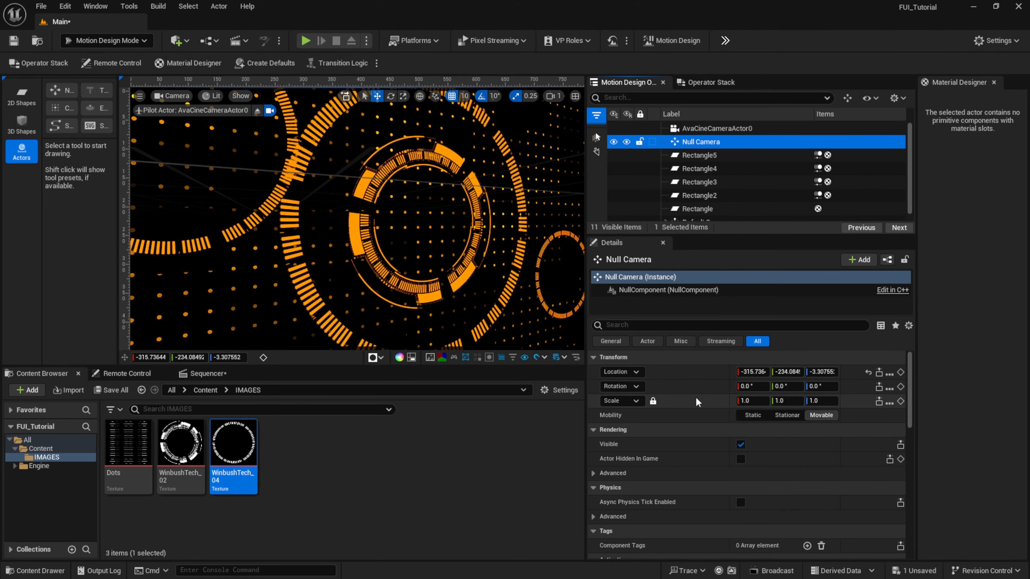
pyautogui.click(702, 130)
pyautogui.click(703, 142)
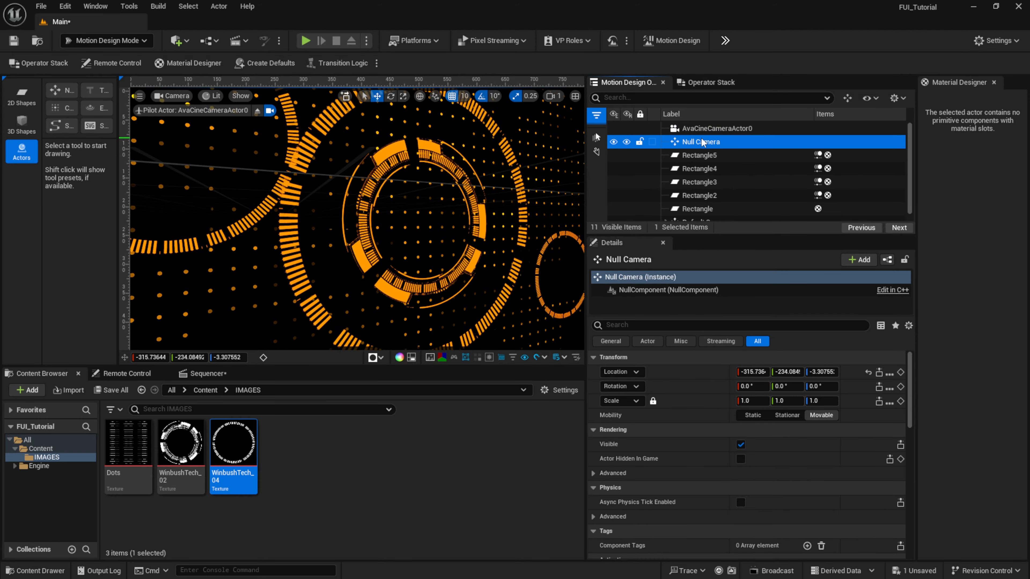
# - Parent AvaCineCameraActor0 to Null Camera in the outliner
pyautogui.click(712, 131)
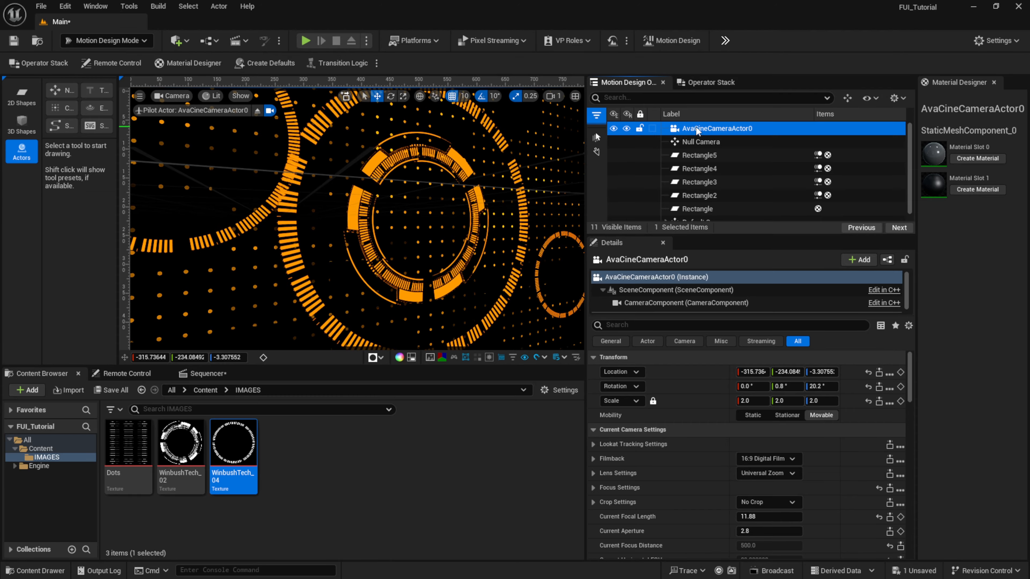
pyautogui.moveTo(694, 126)
pyautogui.mouseDown()
pyautogui.moveTo(734, 149)
pyautogui.moveTo(699, 144)
pyautogui.mouseUp()
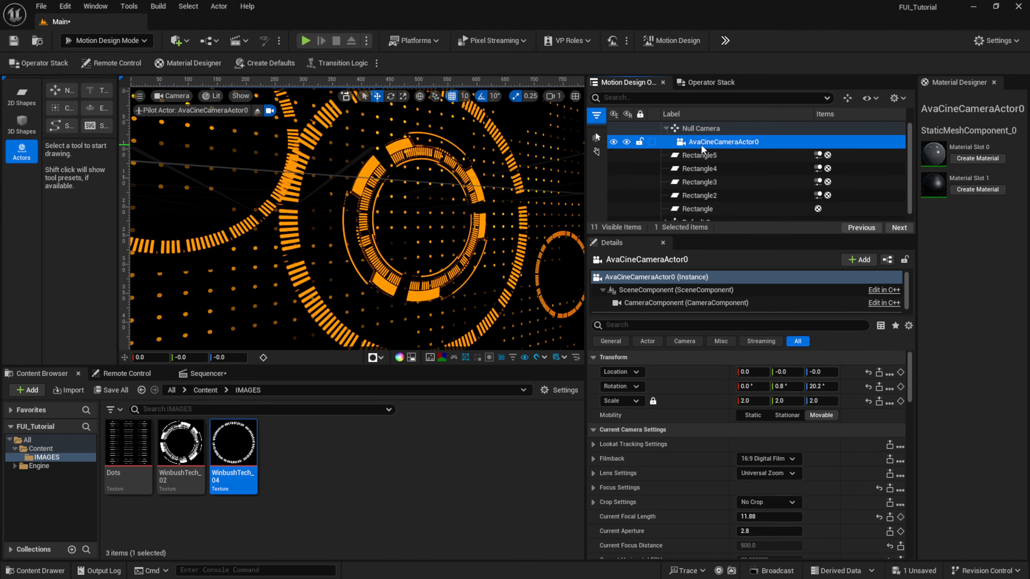
# - Add a Wiggle animator with the Location preset to Null Camera and enlarge the area showing its settings
pyautogui.click(705, 128)
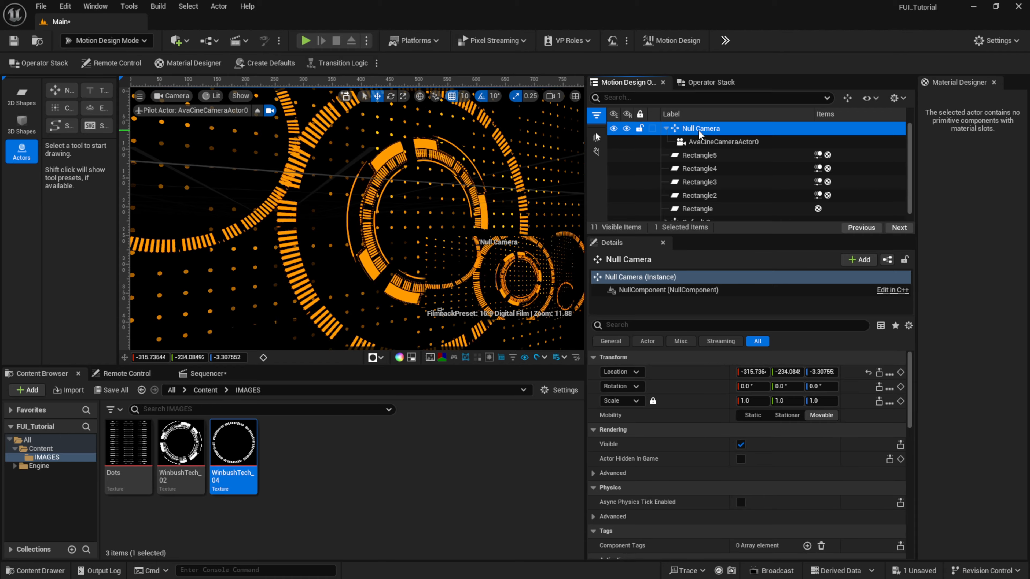
pyautogui.click(711, 82)
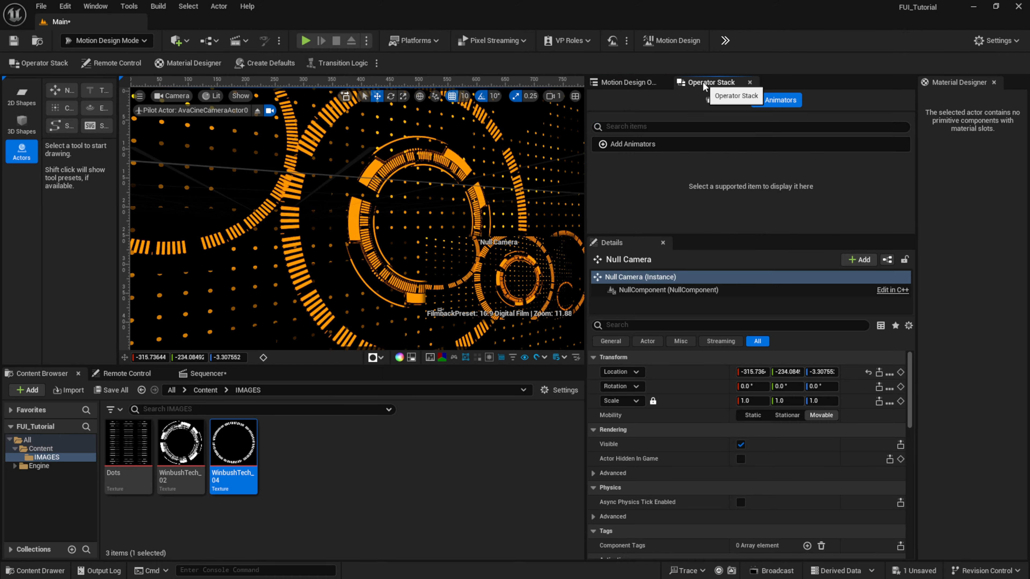
pyautogui.moveTo(684, 234); pyautogui.dragTo(685, 368)
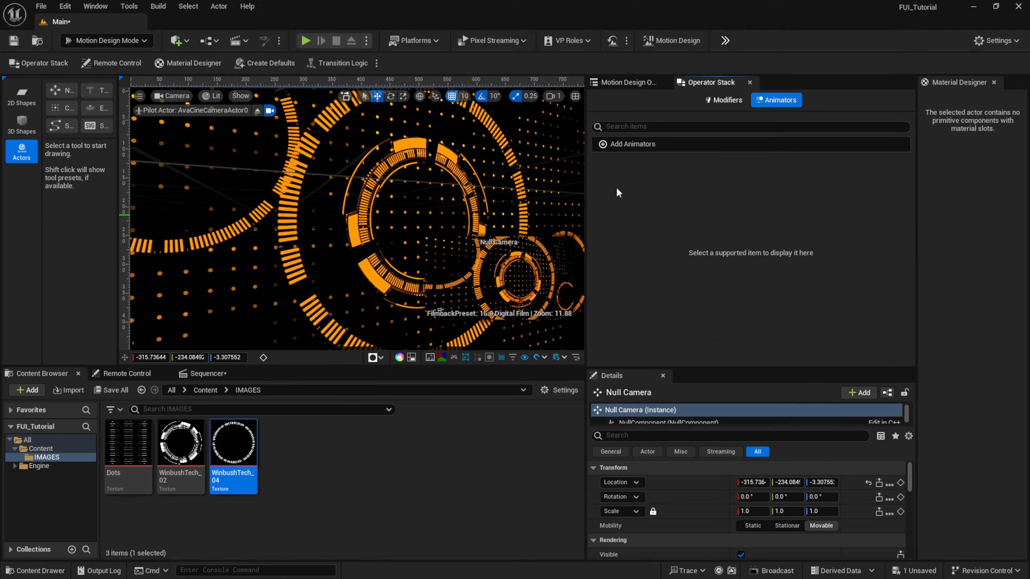
pyautogui.click(611, 148)
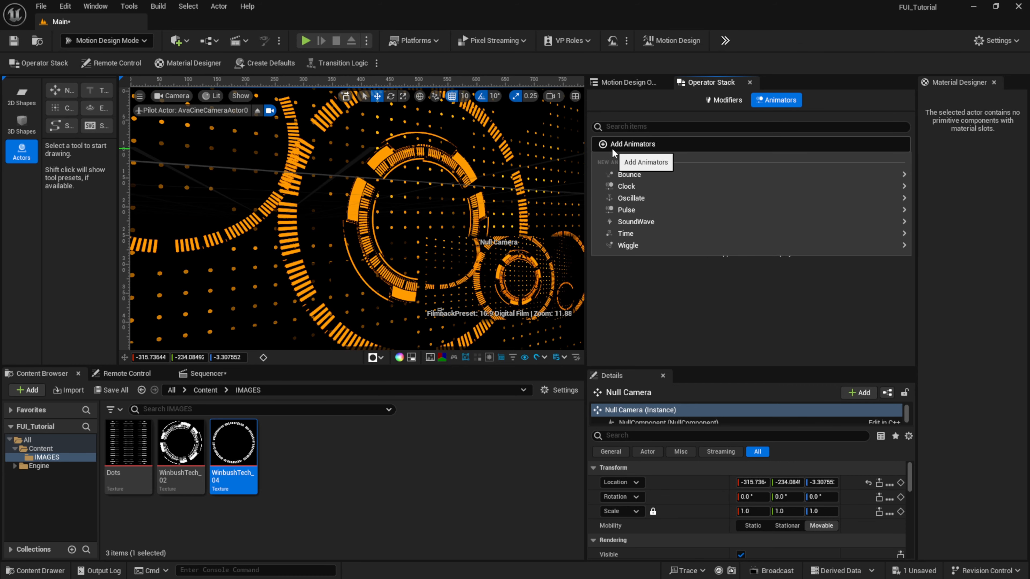
pyautogui.moveTo(631, 245)
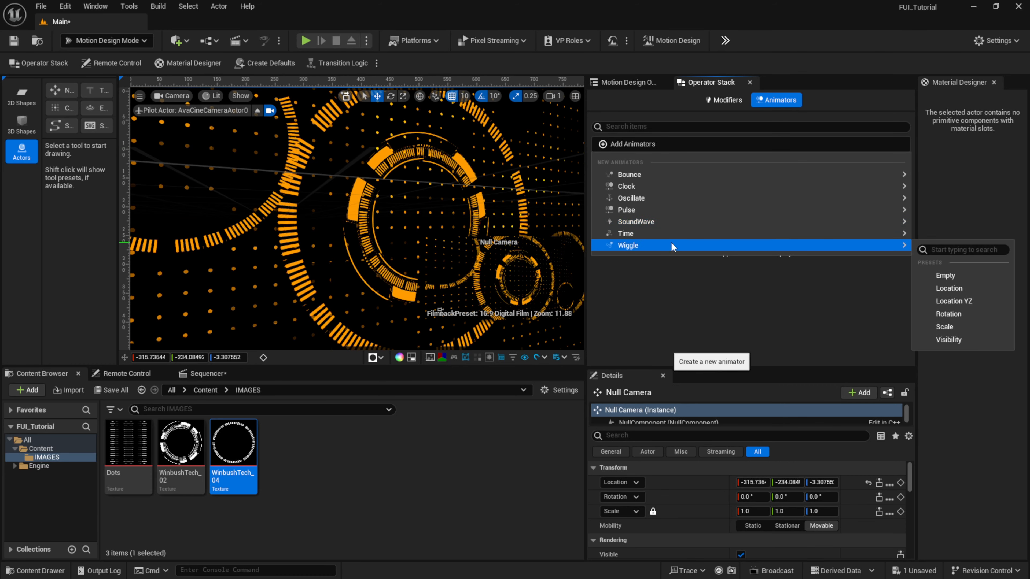
pyautogui.click(960, 285)
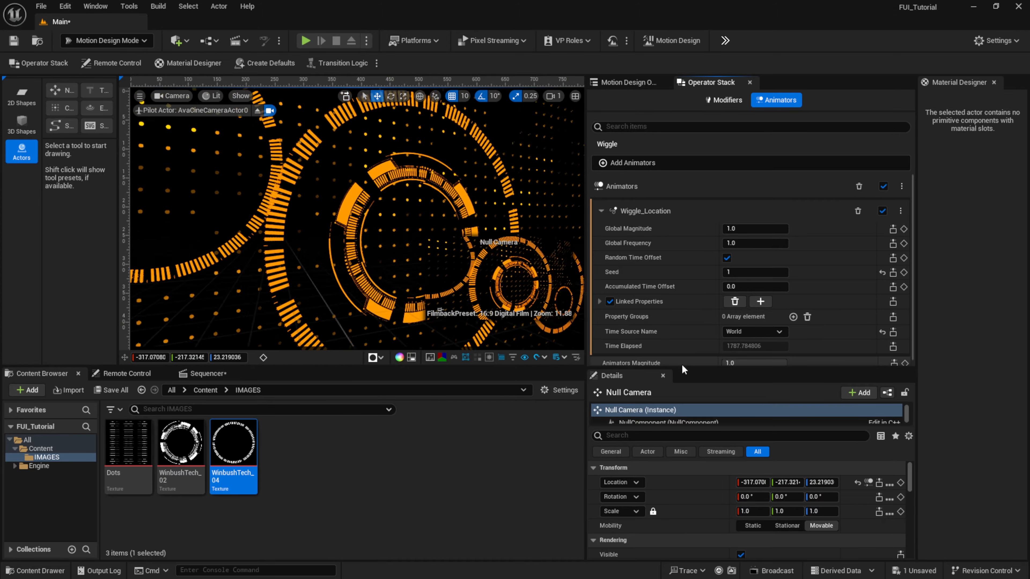
pyautogui.moveTo(627, 369); pyautogui.dragTo(632, 420)
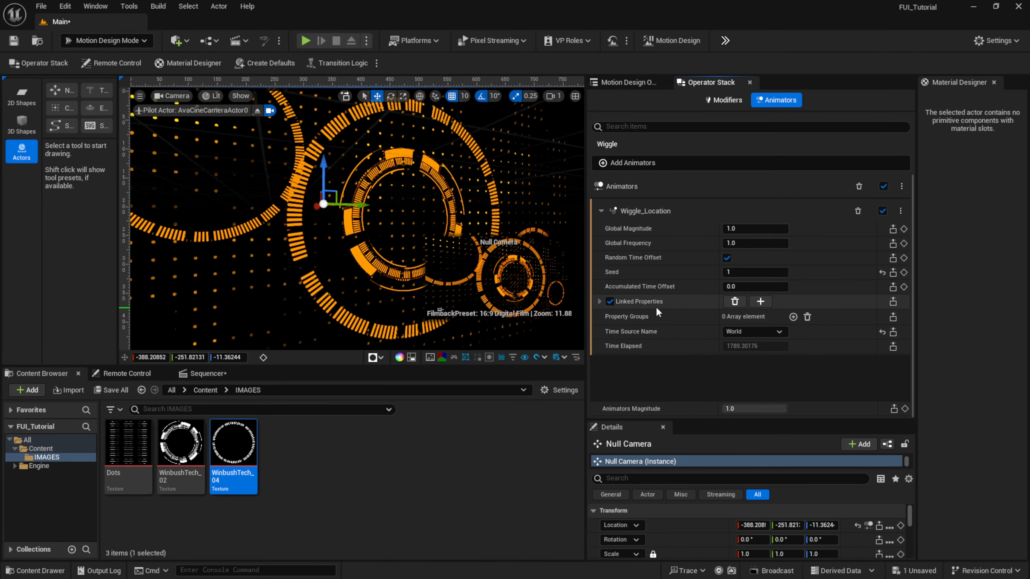
# - Disable the linked Y and Z locations of the Wiggle animator on Null Camera and set its Global Magnitude to 0.4
pyautogui.click(599, 302)
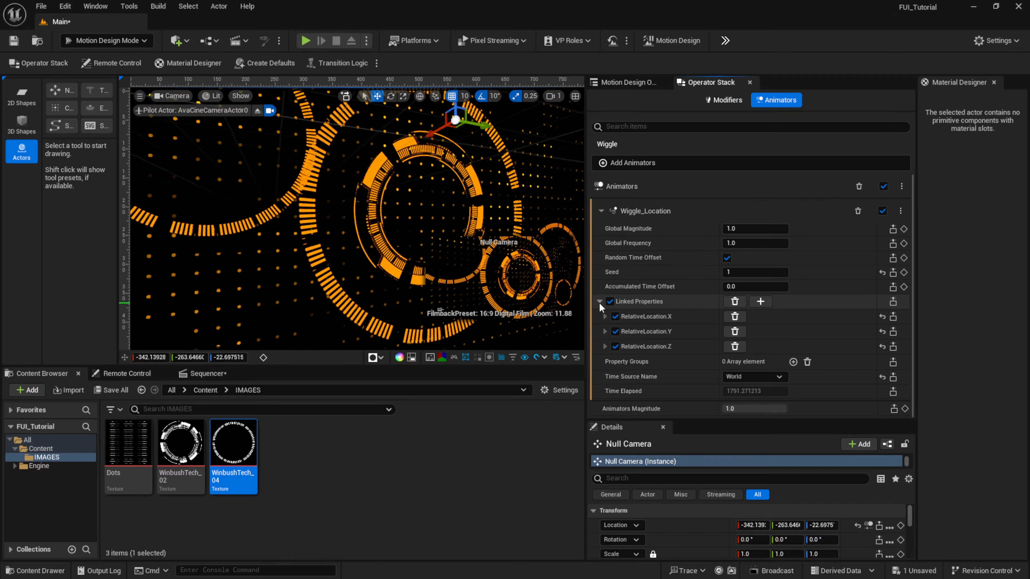
pyautogui.click(615, 332)
pyautogui.click(615, 346)
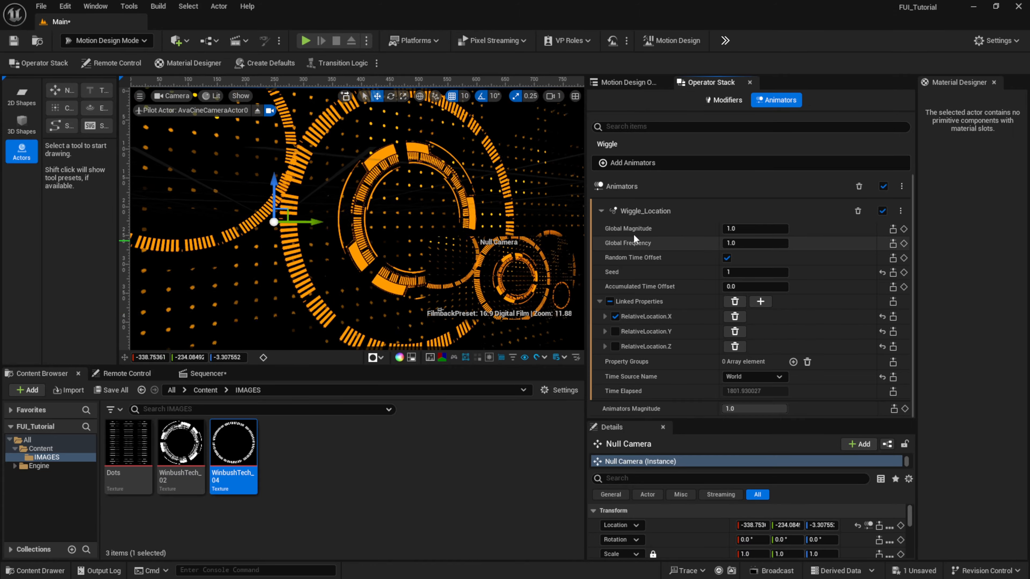
pyautogui.click(740, 229)
pyautogui.write('.4')
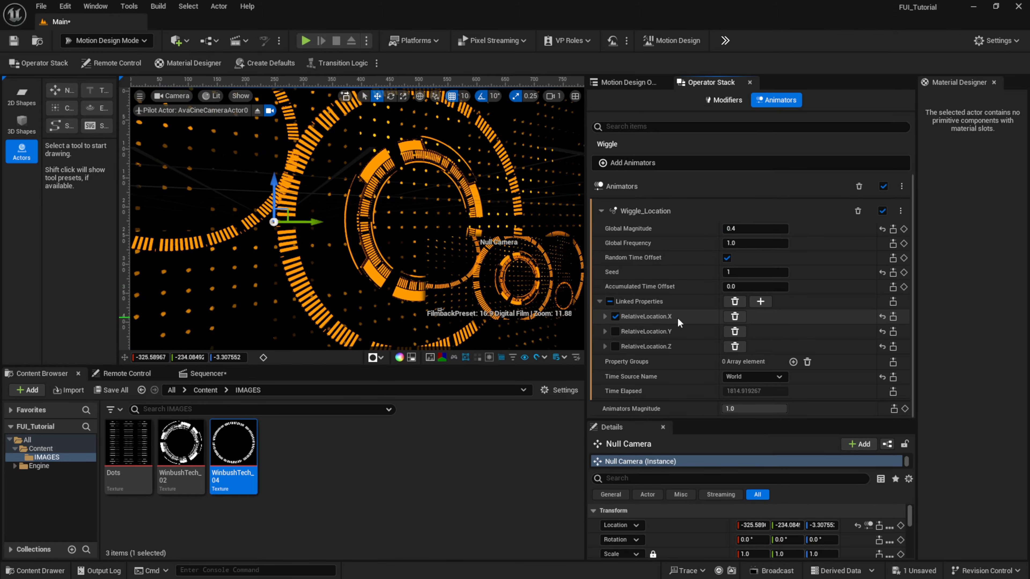
# - Set the amplitude range of RelativeLocation.X in the Wiggle animator to a minimum of -5 and a maximum of 10
pyautogui.click(605, 317)
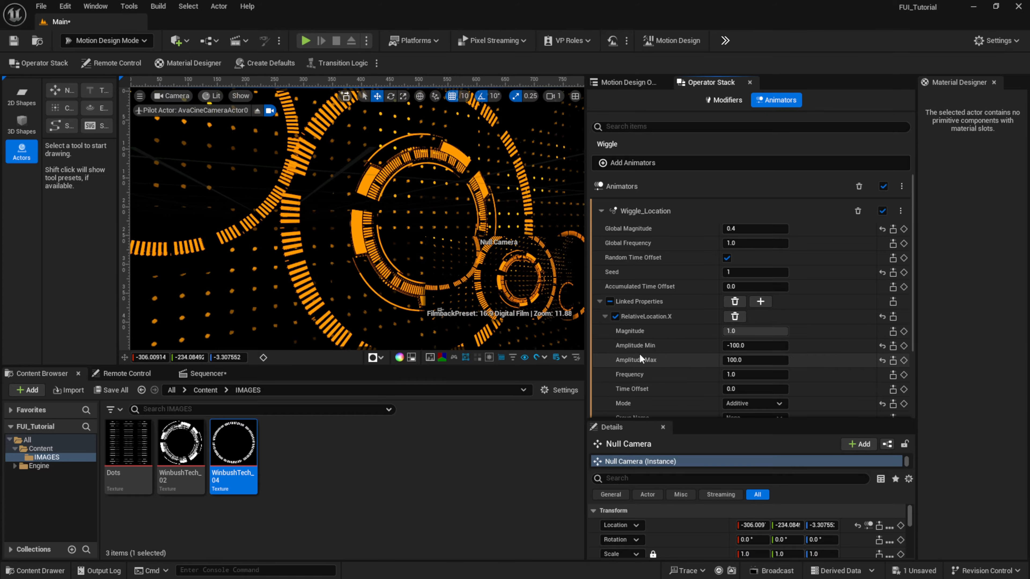
pyautogui.click(741, 346)
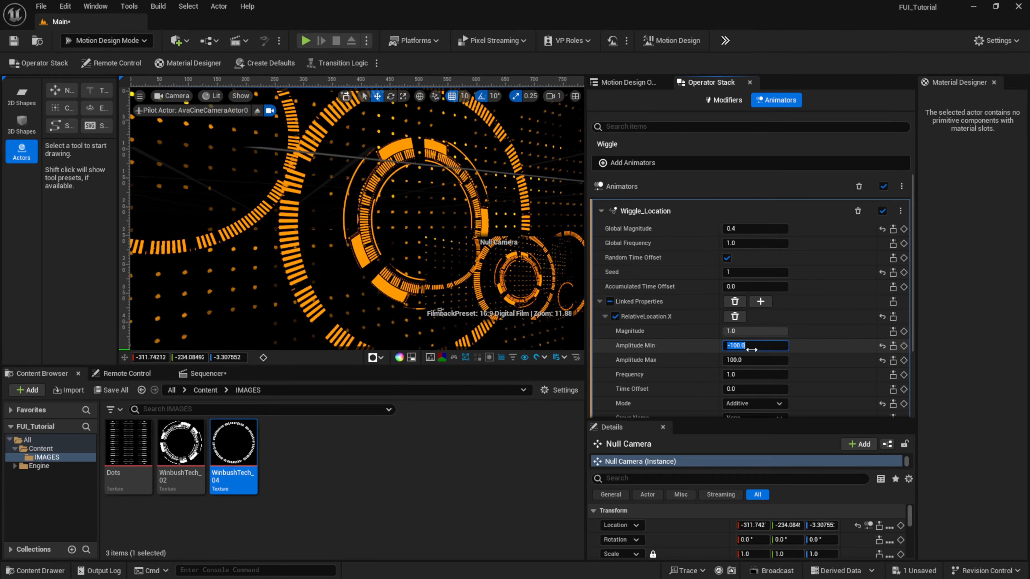
pyautogui.write('-5')
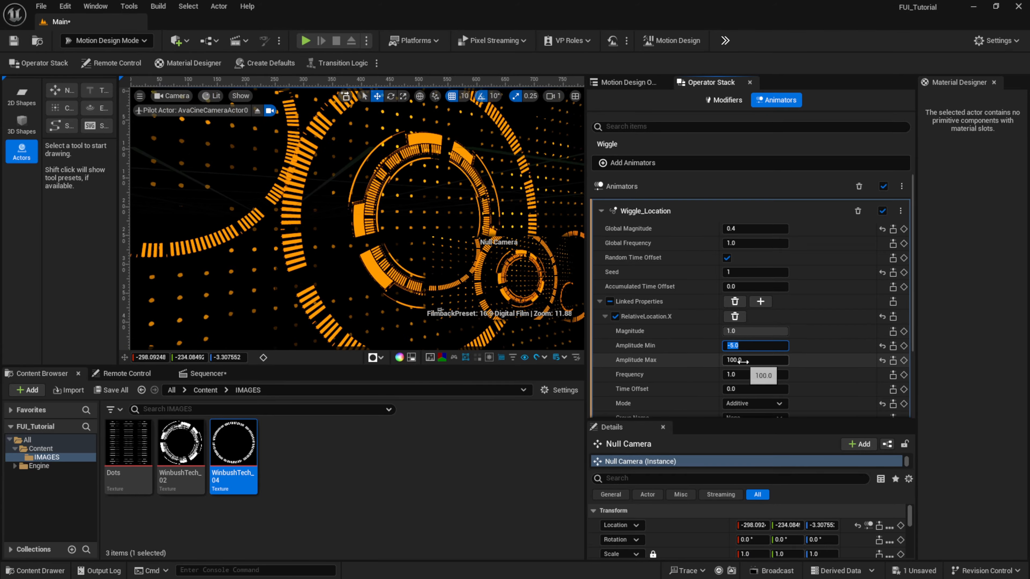
pyautogui.click(741, 361)
pyautogui.write('5')
pyautogui.press('Return')
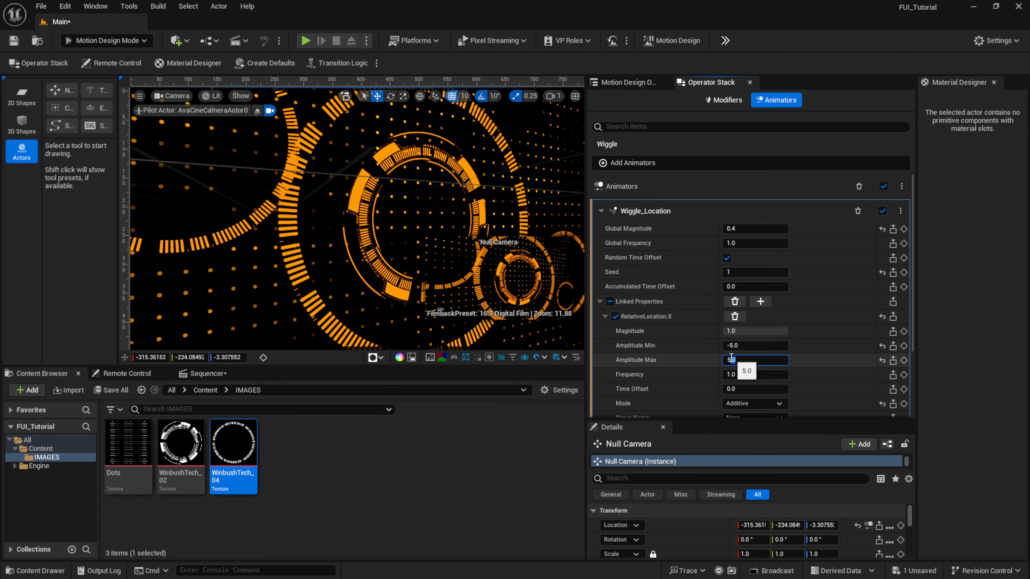
pyautogui.write('10')
pyautogui.press('Return')
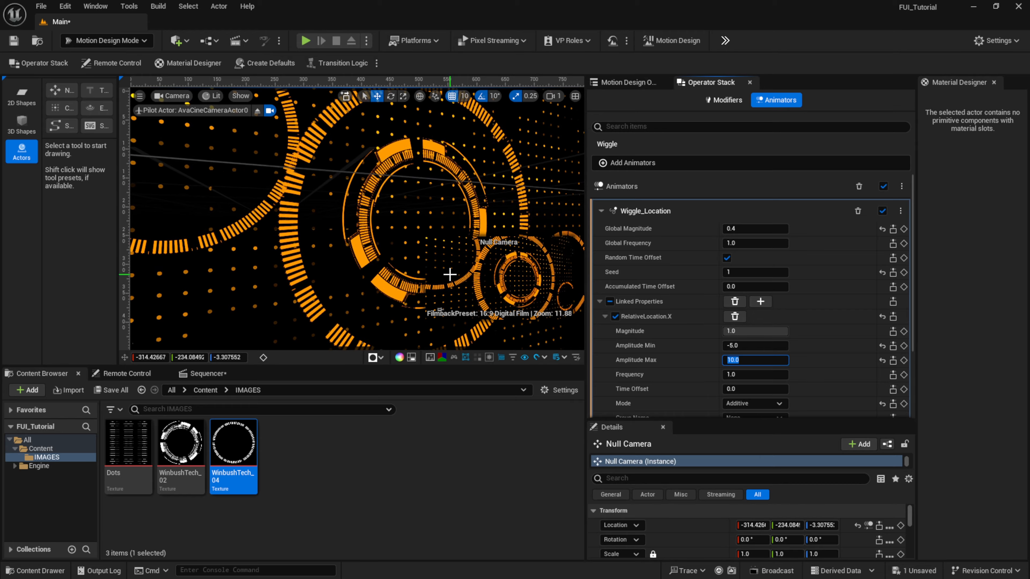
pyautogui.press('Return')
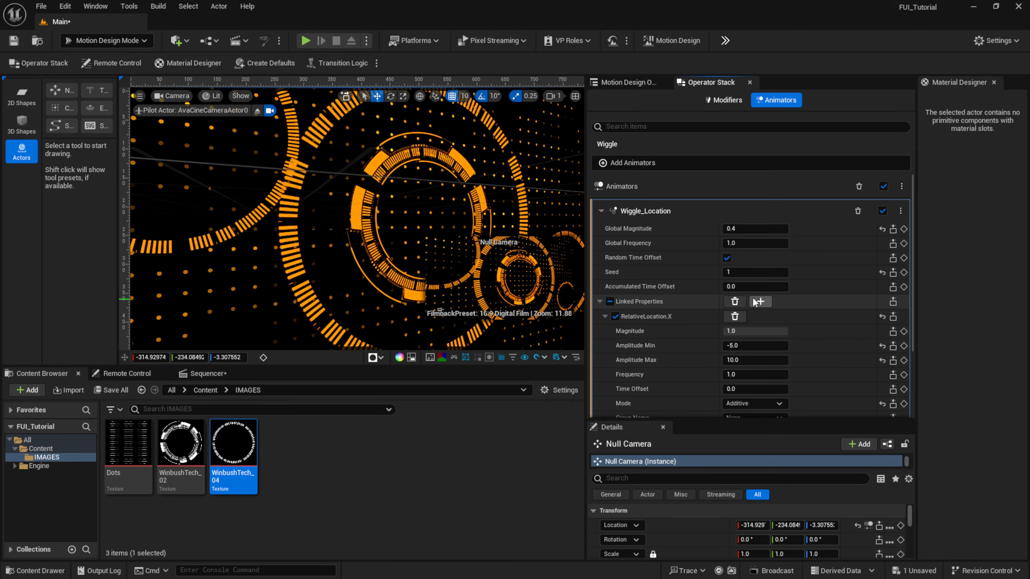
# - Add the Rotation preset to the Wiggle animator's linked properties and disable Pitch and Yaw
pyautogui.click(767, 302)
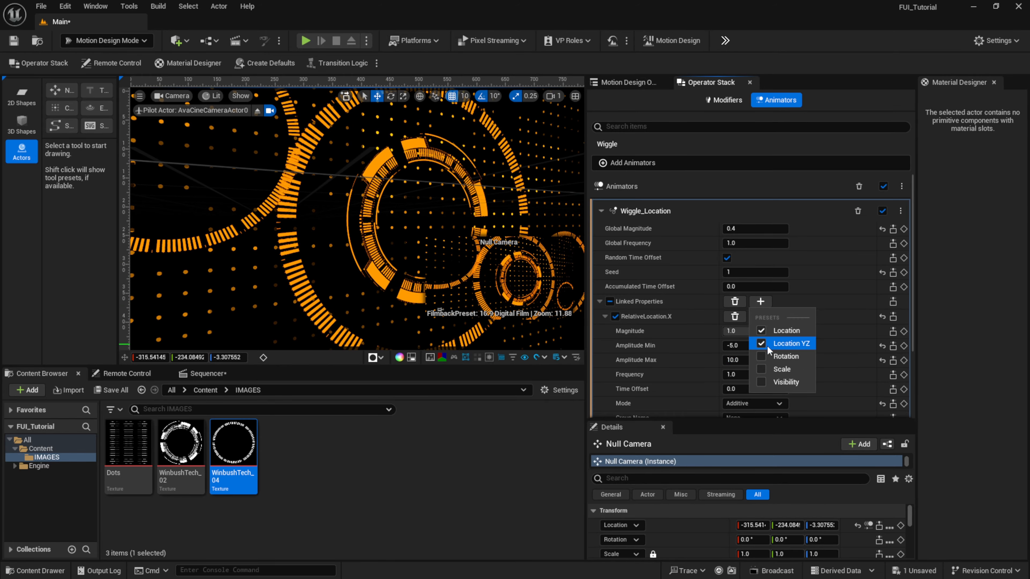
pyautogui.click(762, 357)
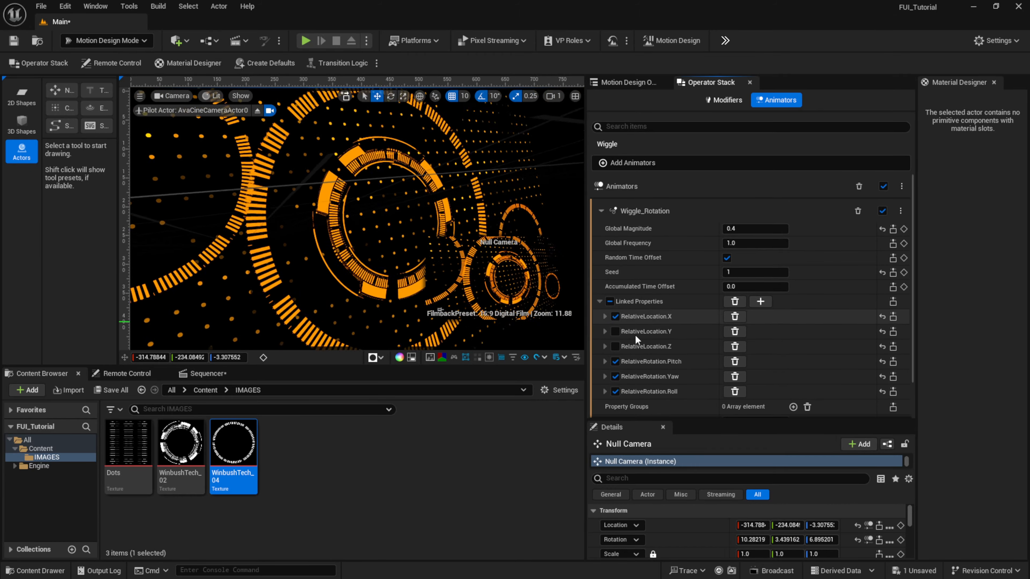
pyautogui.click(615, 361)
pyautogui.click(615, 376)
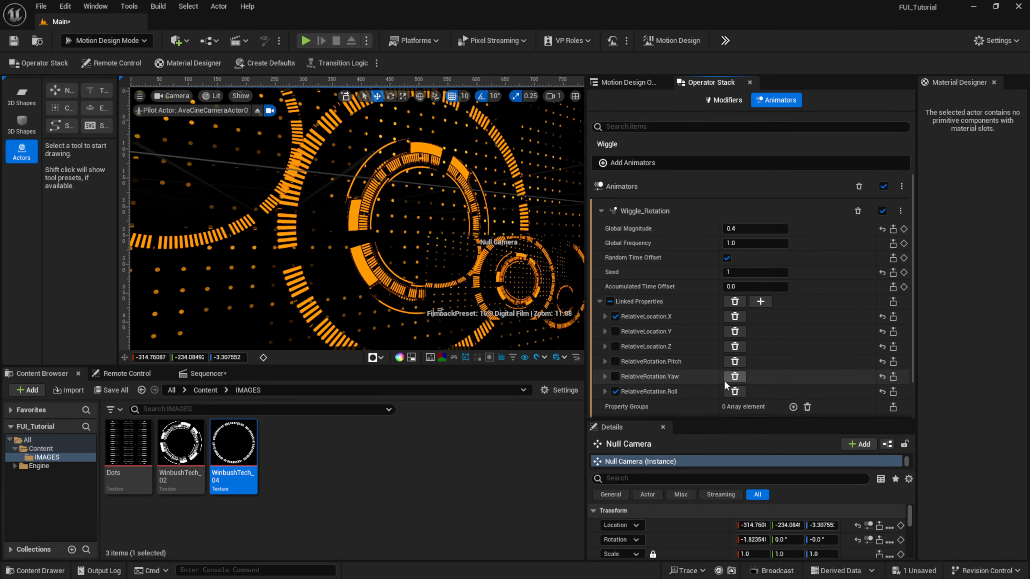
# - Set the amplitude range of RelativeRotation.Roll to a minimum of -5 and a maximum of 10
pyautogui.click(605, 391)
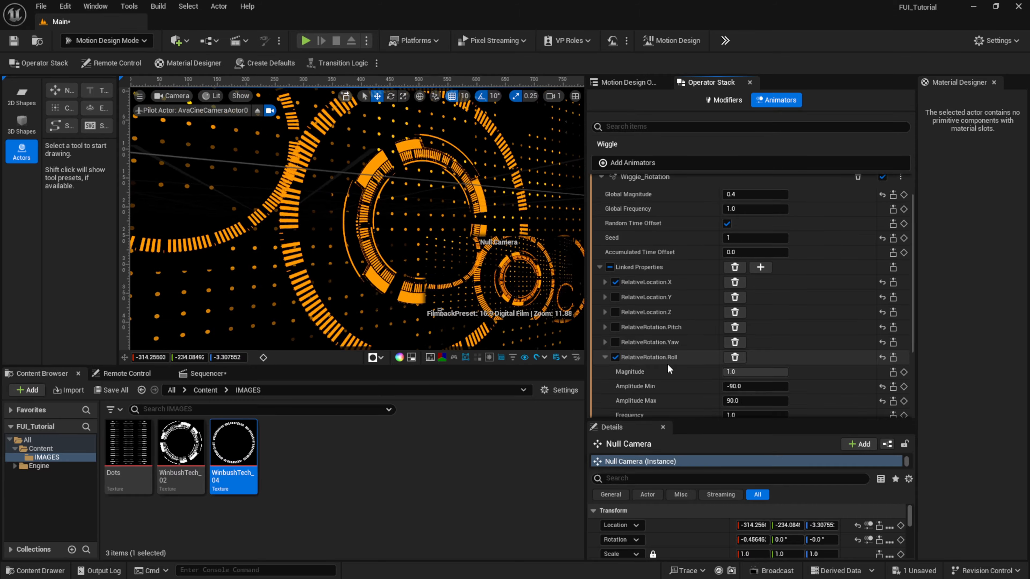
pyautogui.scroll(-5, 667, 364)
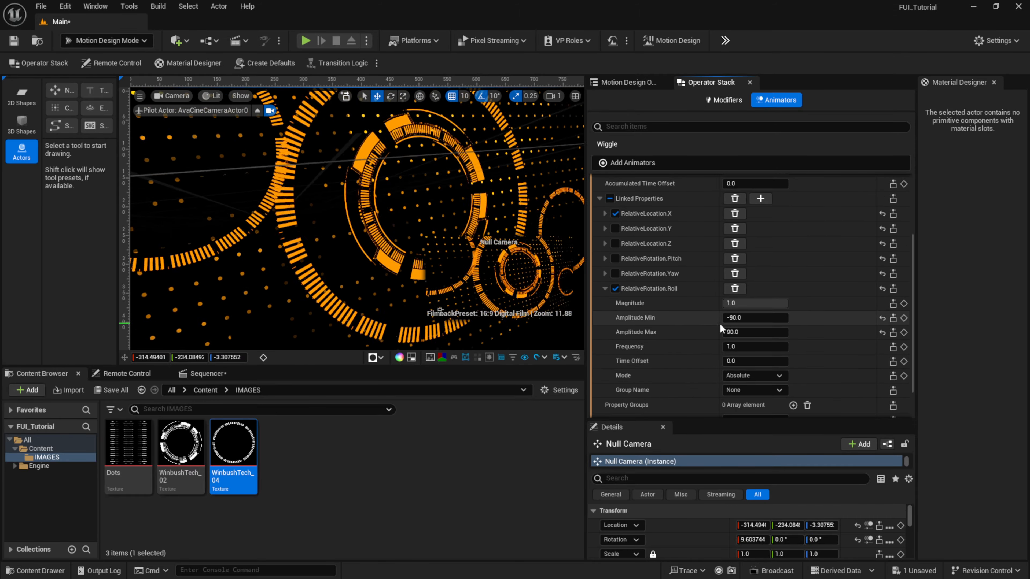
pyautogui.click(742, 318)
pyautogui.write('-5')
pyautogui.press('Return')
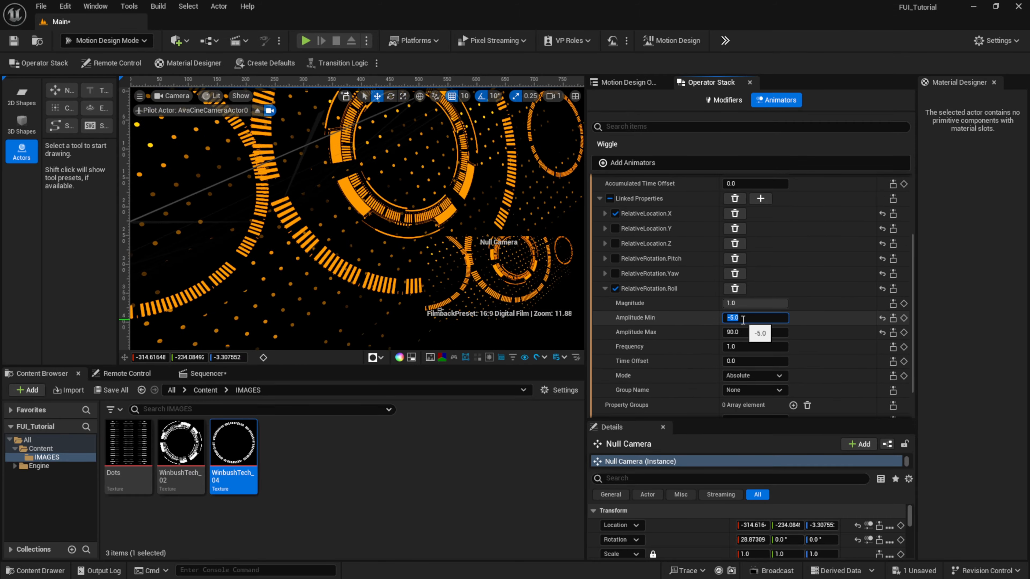
pyautogui.click(743, 332)
pyautogui.write('5')
pyautogui.press('Return')
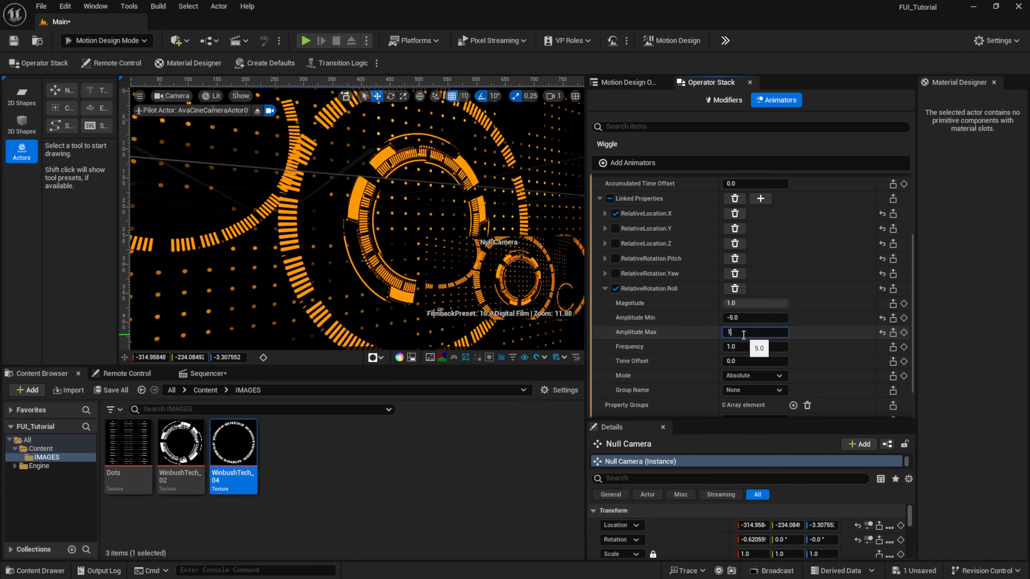
pyautogui.write('10')
pyautogui.press('Return')
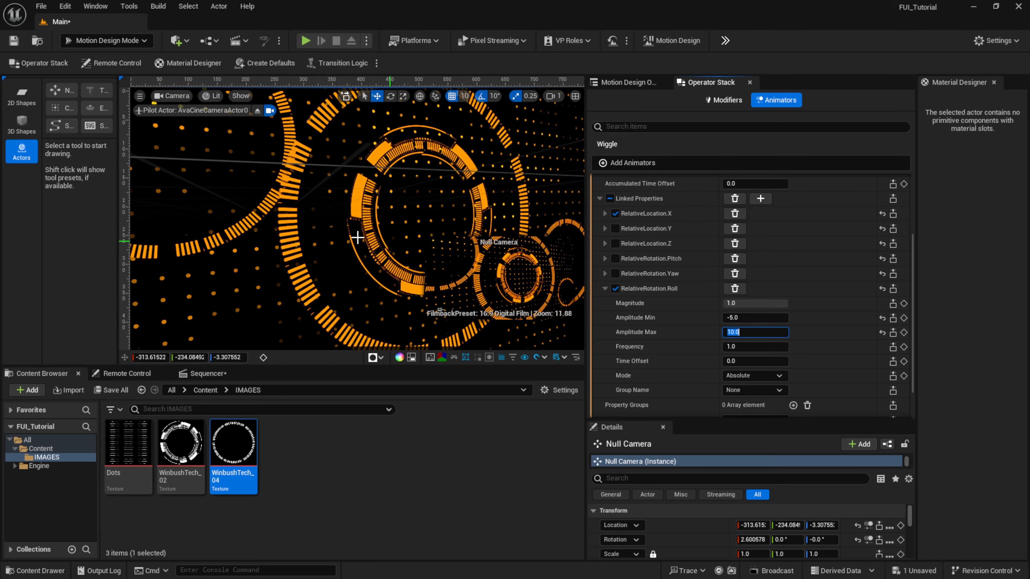
# - Remove every linked property except RelativeLocation.X from the Wiggle animator
pyautogui.click(738, 266)
pyautogui.click(604, 243)
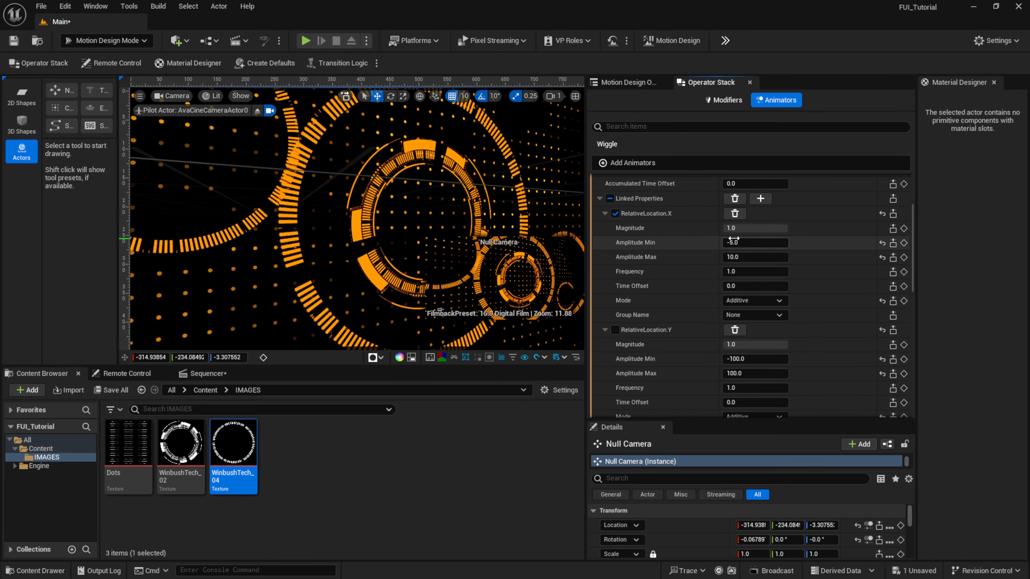
pyautogui.click(604, 229)
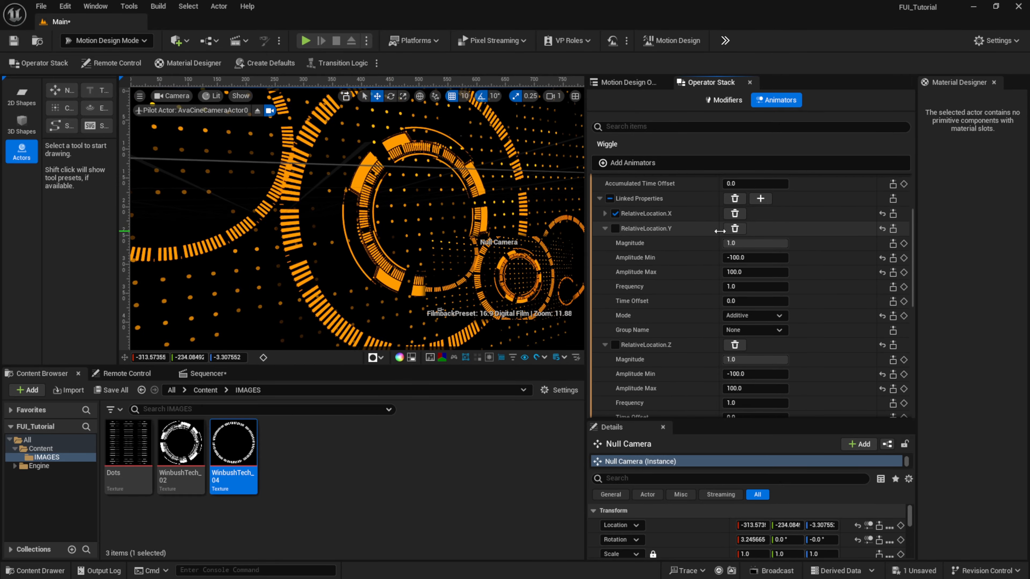
pyautogui.click(735, 229)
pyautogui.click(729, 320)
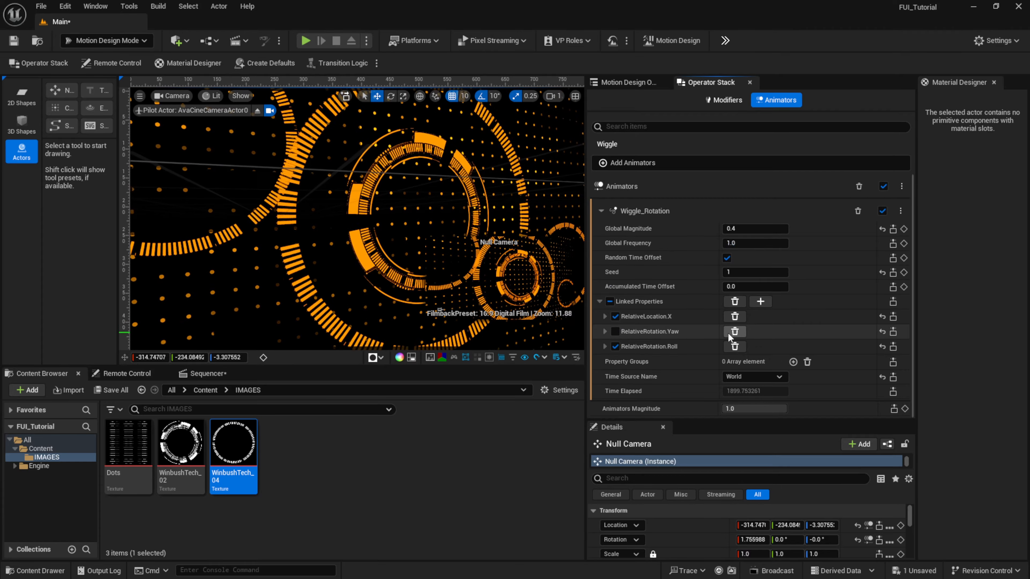
pyautogui.click(728, 333)
pyautogui.click(730, 332)
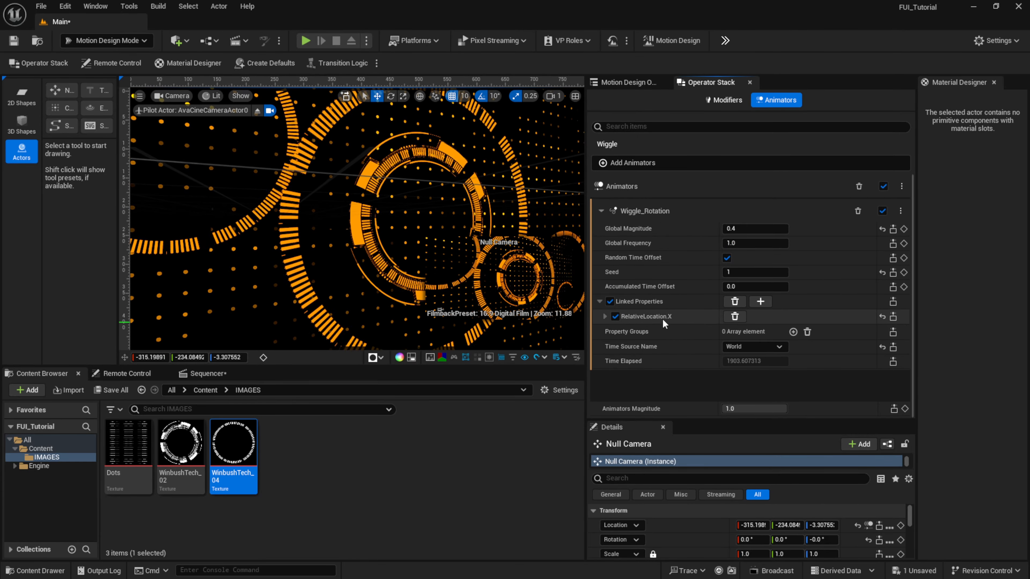
# - Add a second Wiggle animator with the Rotation preset to Null Camera and set its Global Magnitude to 0.4
pyautogui.click(600, 302)
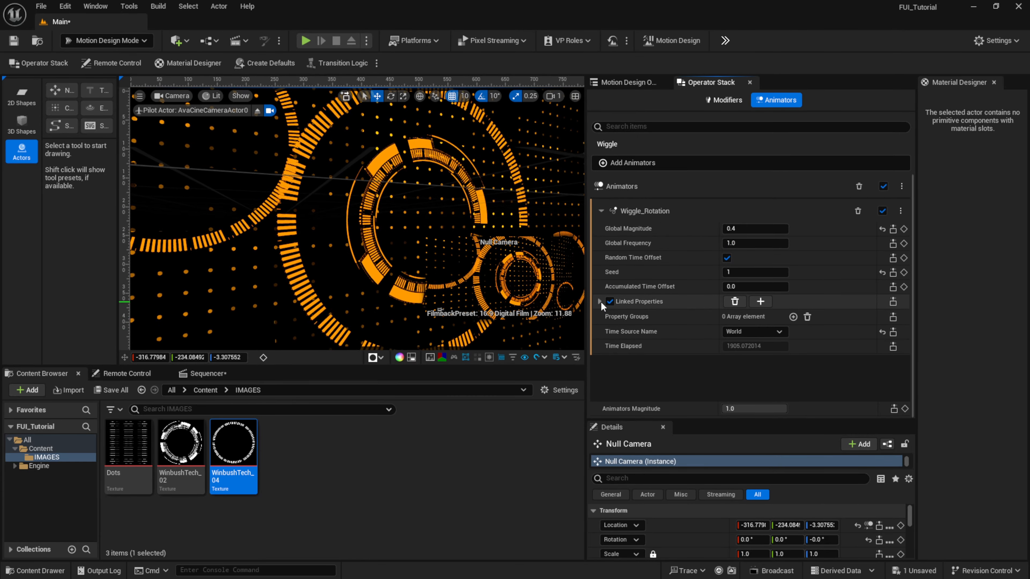
pyautogui.click(631, 162)
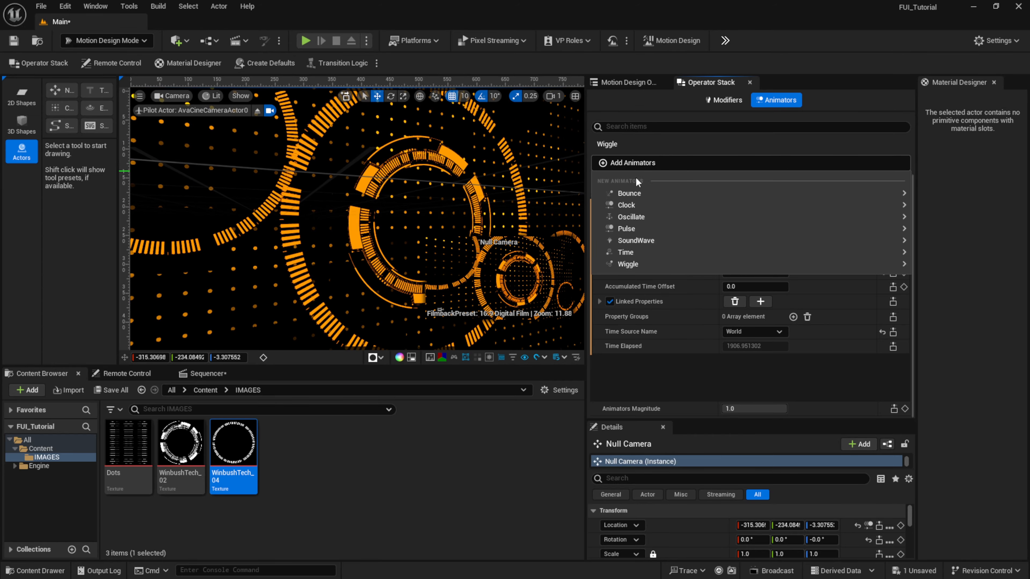
pyautogui.moveTo(647, 263)
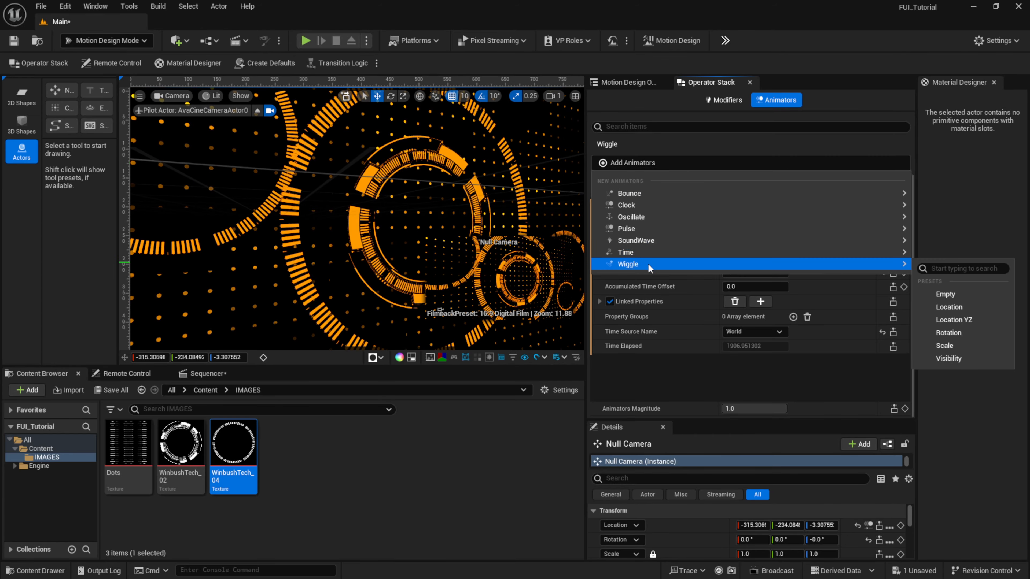
pyautogui.click(970, 333)
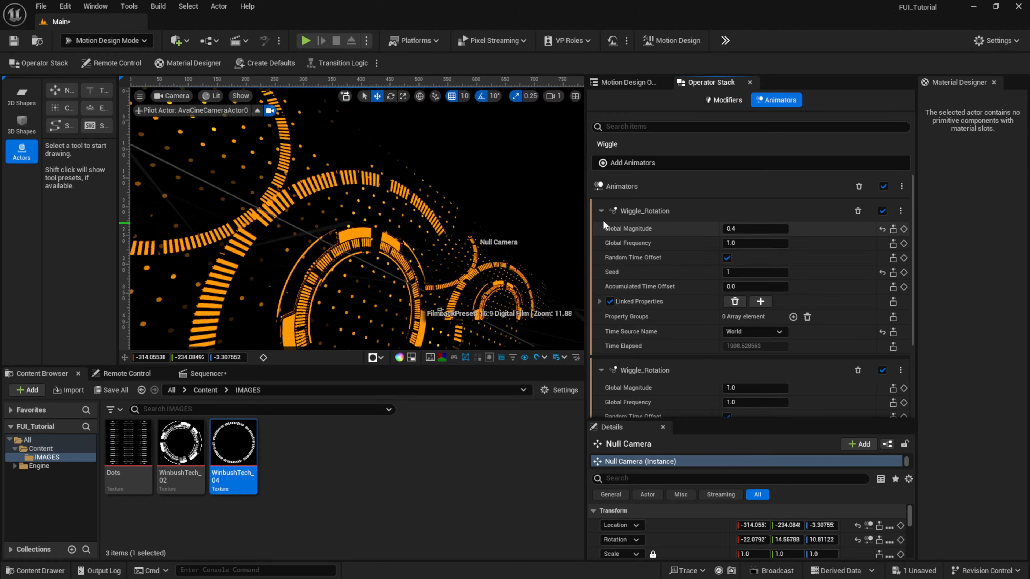
pyautogui.click(601, 210)
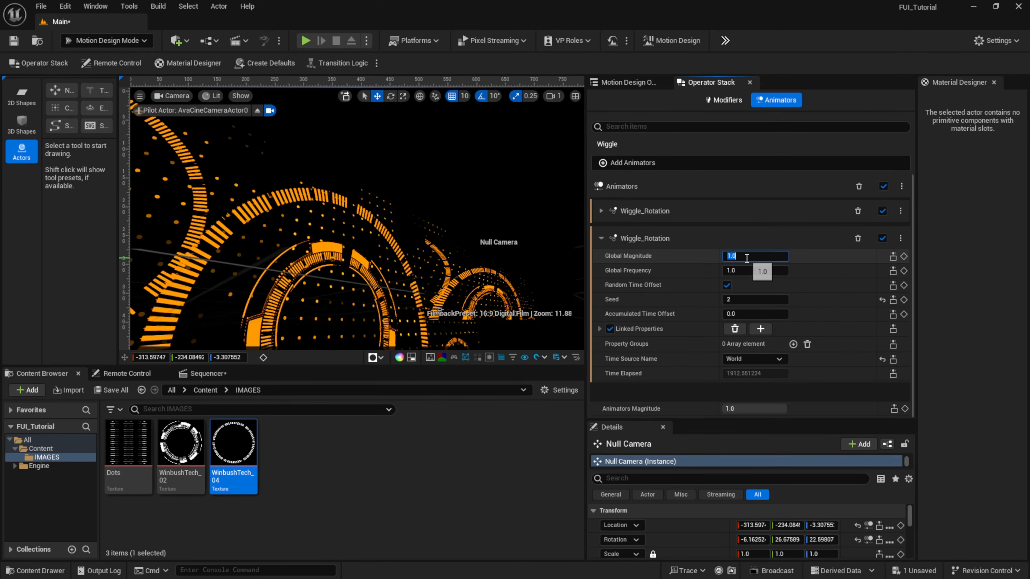
pyautogui.write('0.4')
pyautogui.press('Return')
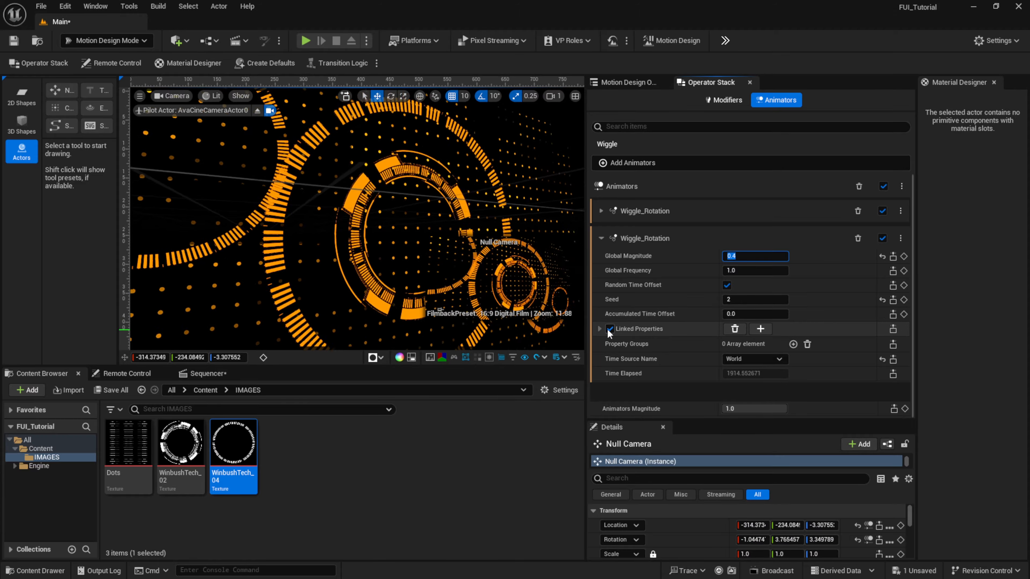
# - Disable the linked Pitch and Yaw rotations of the second Wiggle animator, leaving only Roll enabled
pyautogui.click(600, 329)
pyautogui.click(615, 344)
pyautogui.click(615, 359)
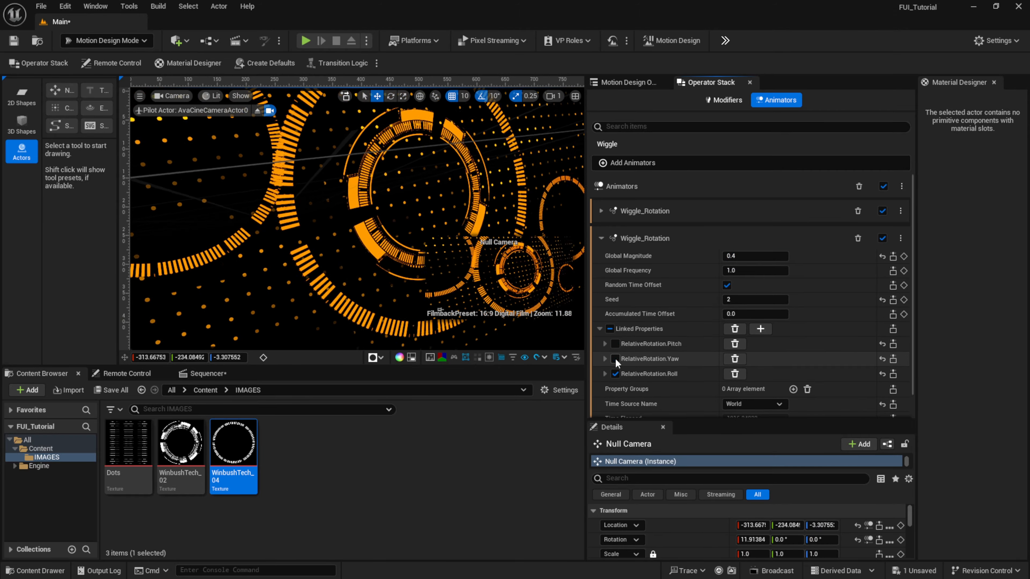
# - Set the Roll amplitude range of the second Wiggle animator to a minimum of -10 and a maximum of 10
pyautogui.click(605, 373)
pyautogui.scroll(-2, 703, 358)
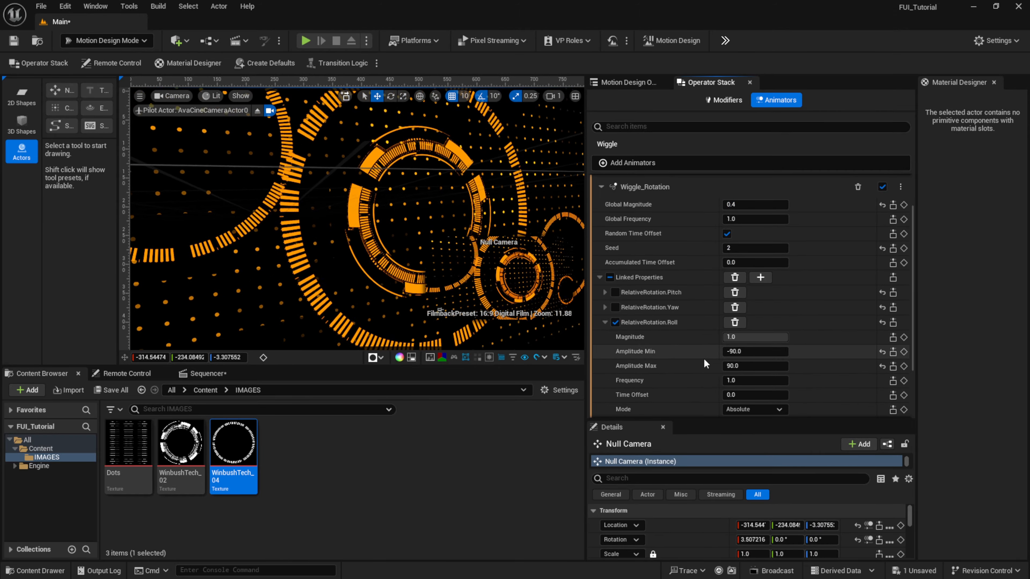
pyautogui.click(744, 350)
pyautogui.write('-10')
pyautogui.press('Return')
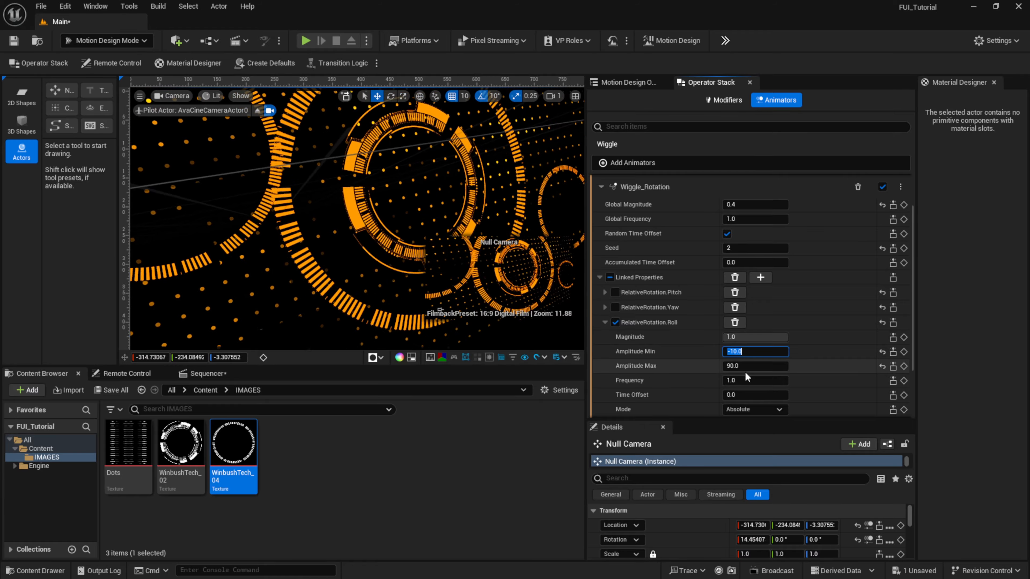
pyautogui.click(748, 366)
pyautogui.write('10')
pyautogui.press('Return')
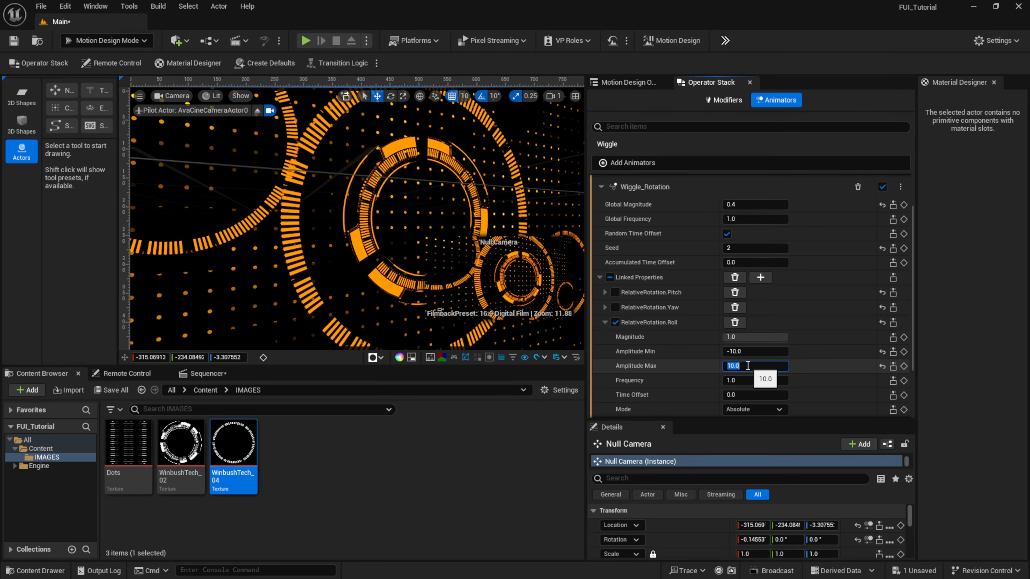
pyautogui.scroll(2, 684, 288)
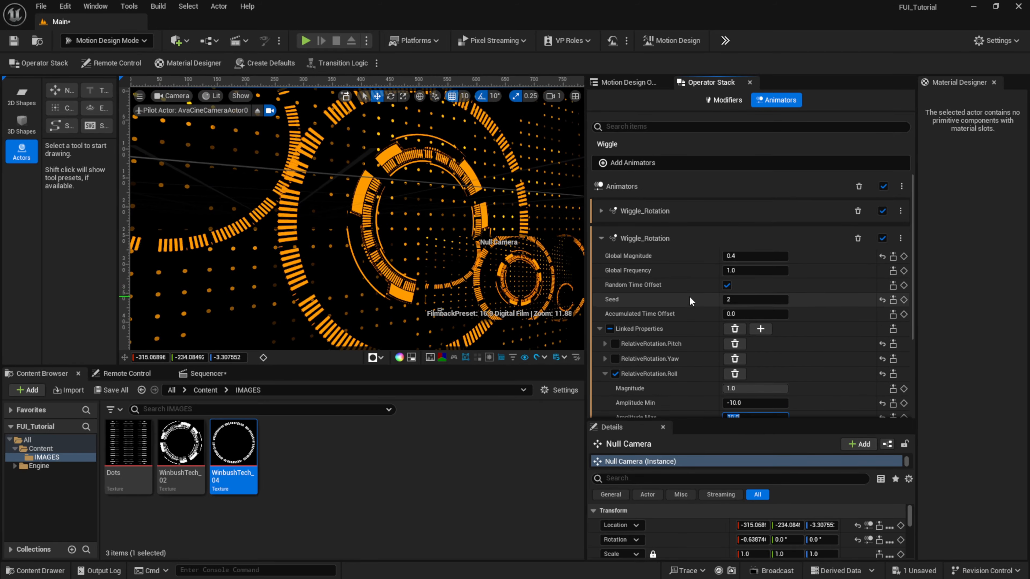